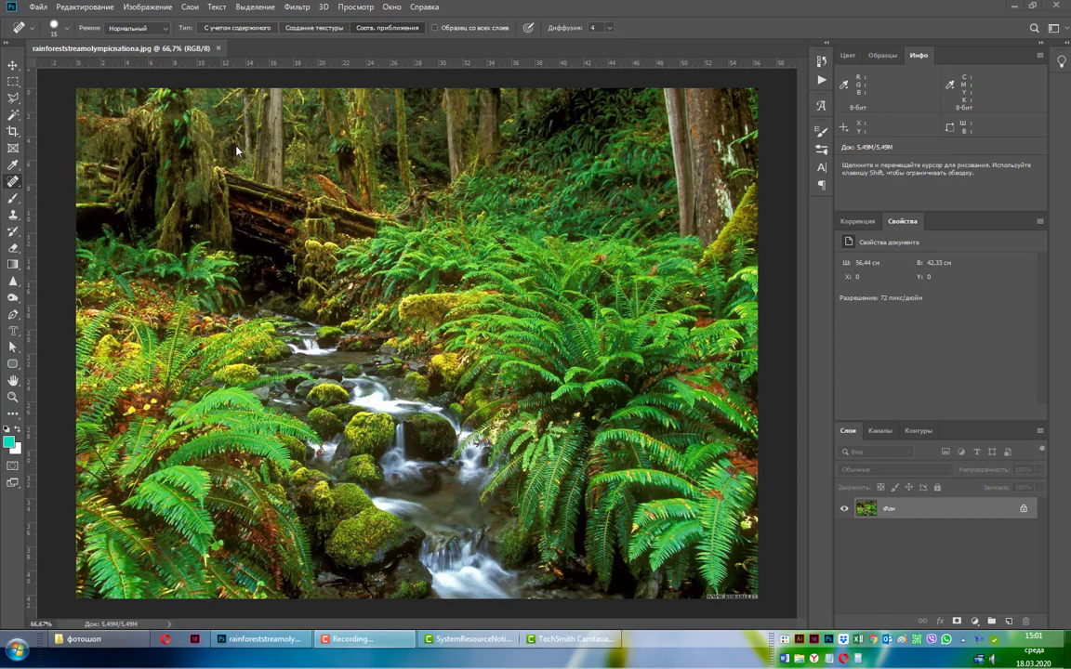
- Save the image as a JPEG copy named rainforeststreamolympicnationa1.jpg in the фотошоп folder
left_click(37, 7)
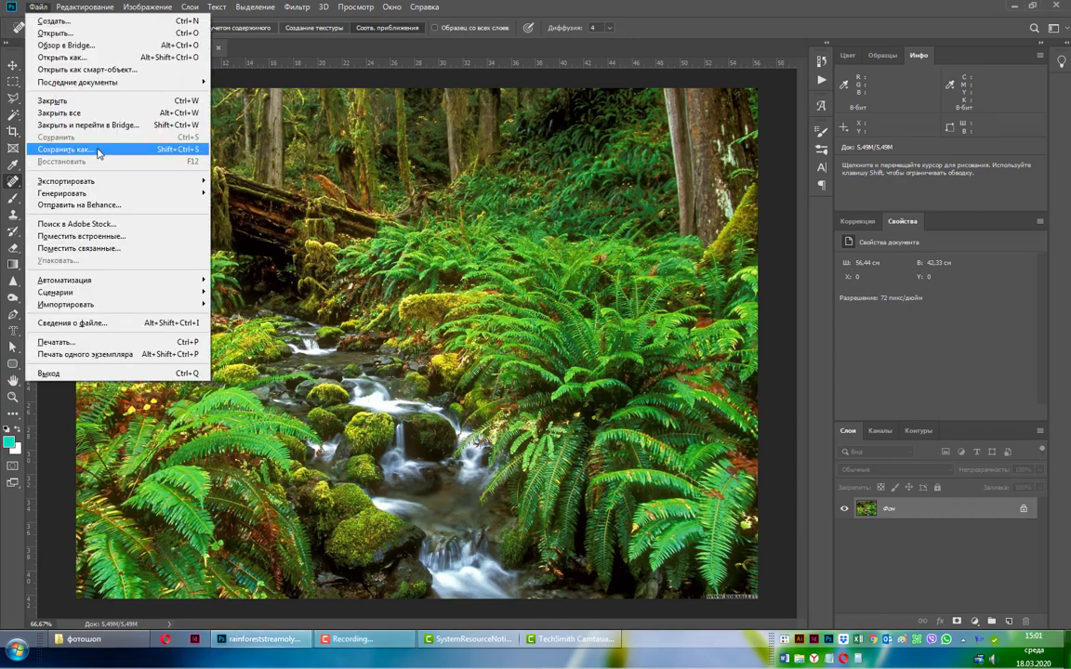
left_click(101, 148)
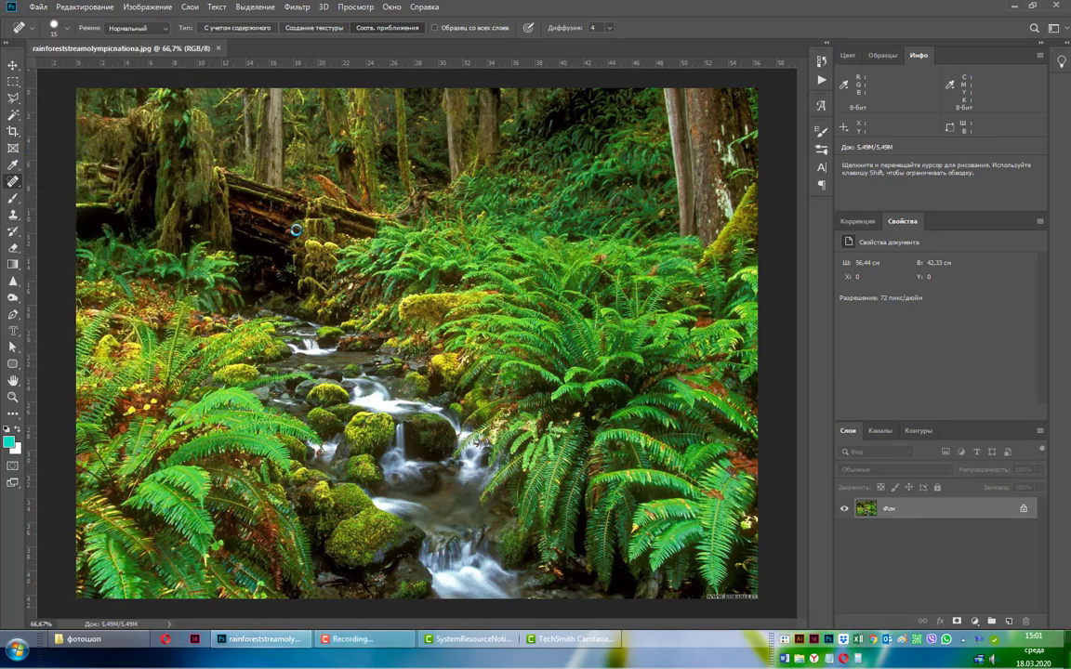
left_click(196, 260)
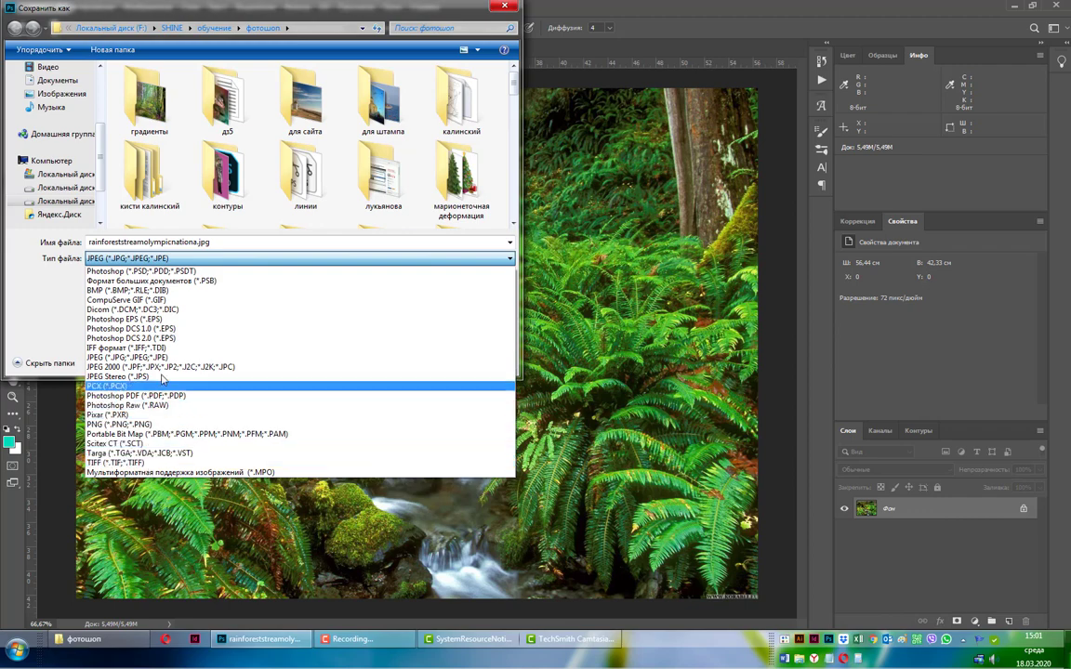
left_click(161, 358)
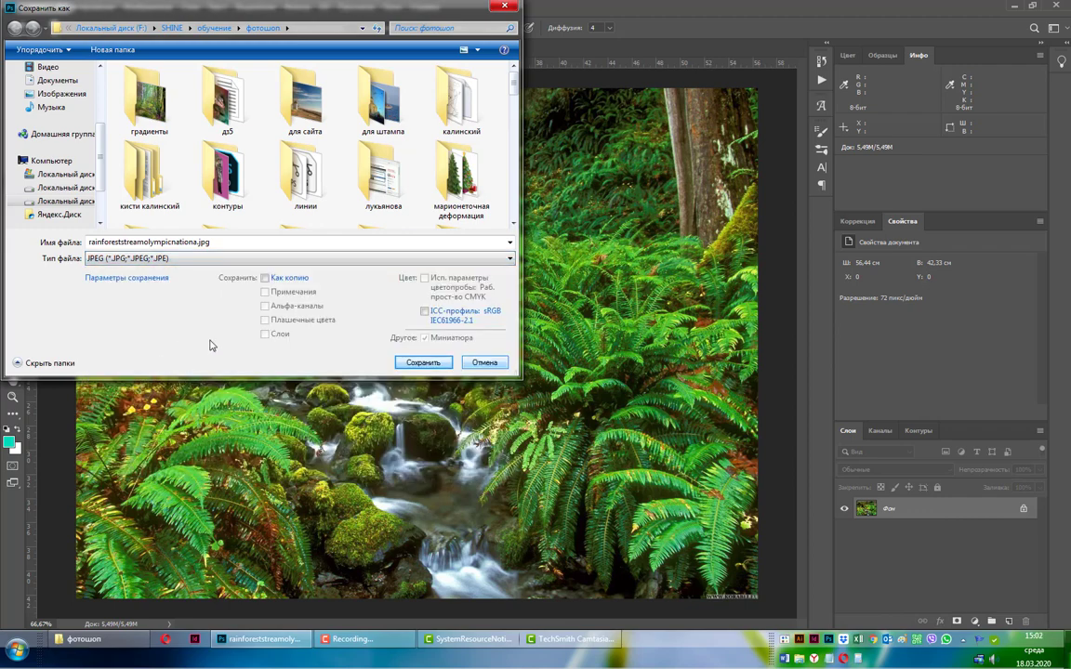
left_click(236, 294)
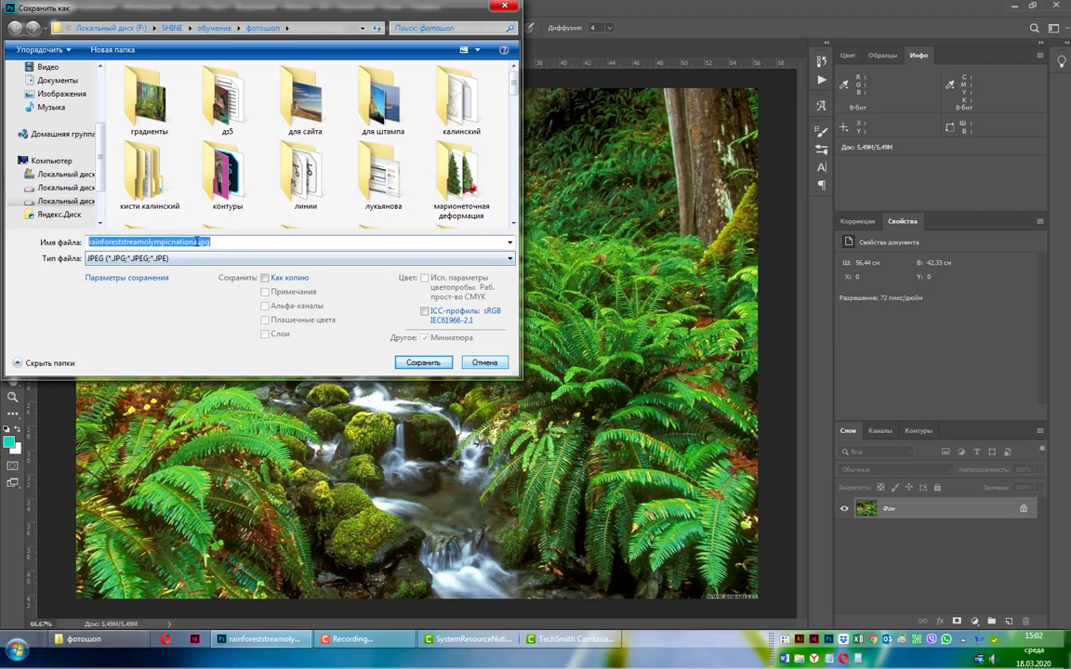
left_click(212, 279)
type("l1")
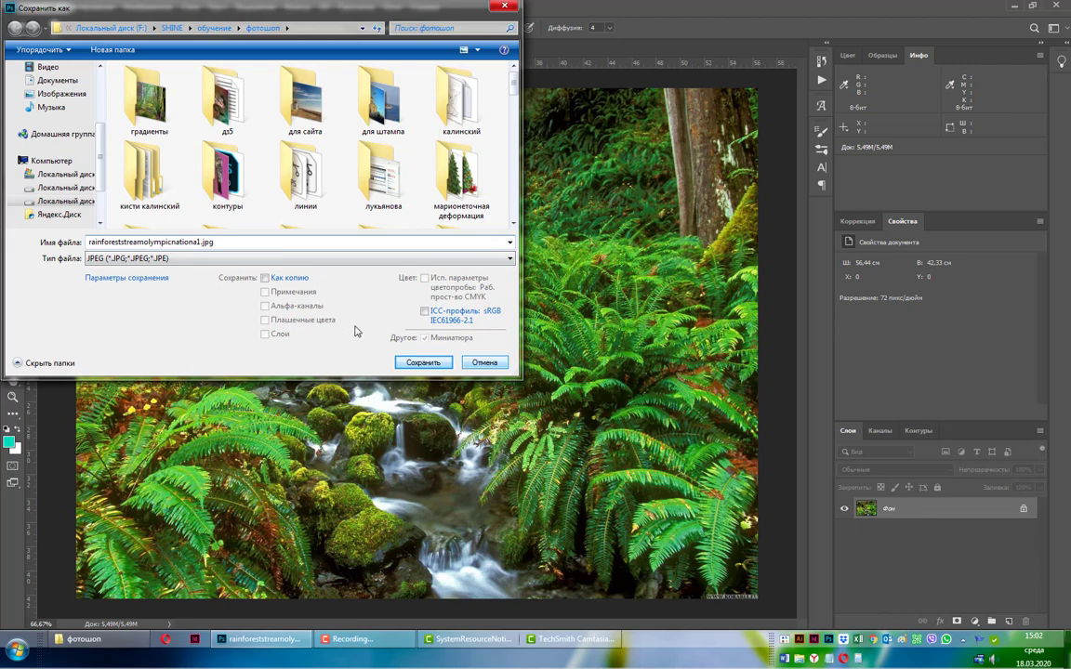
left_click(431, 362)
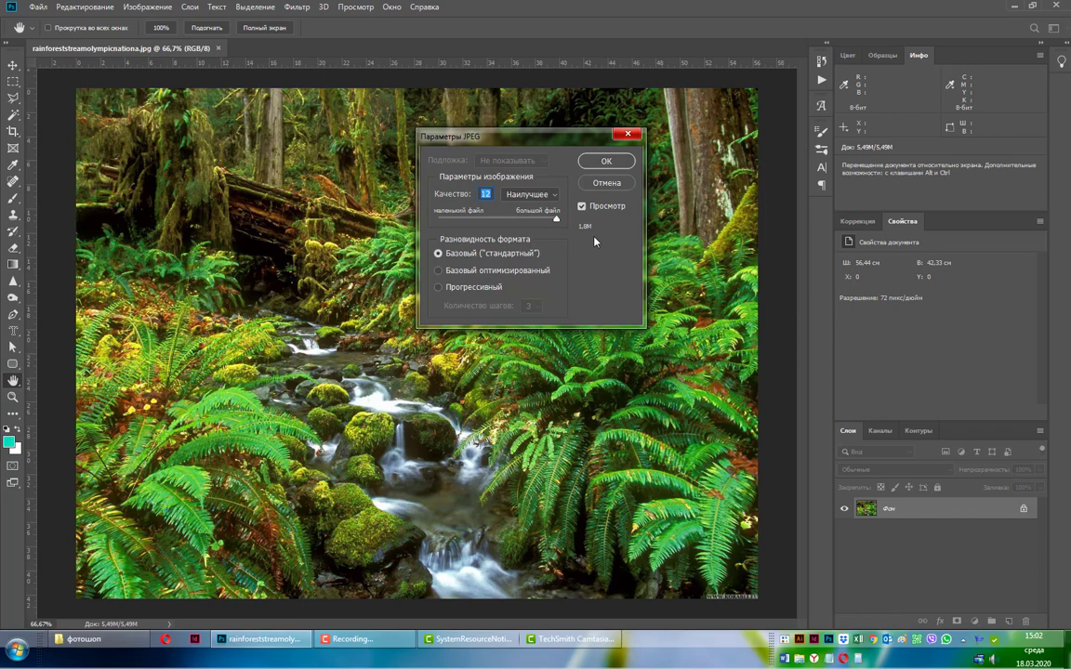
- Try Среднее quality and the optimized, progressive and standard format variants in the JPEG options, and cancel the save
left_click(554, 199)
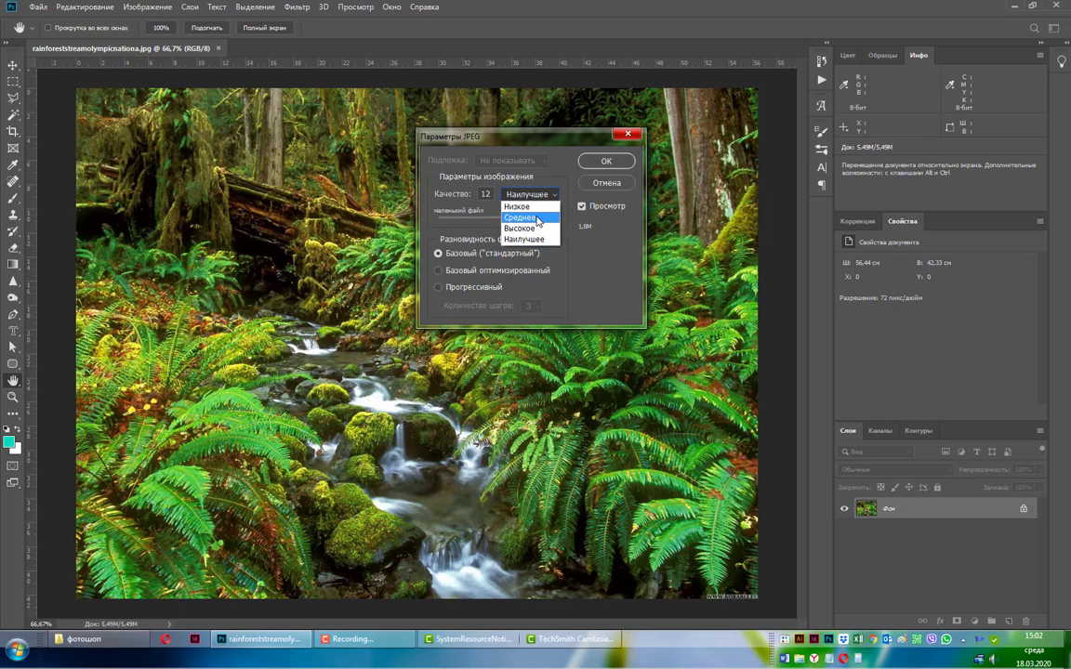
left_click(536, 218)
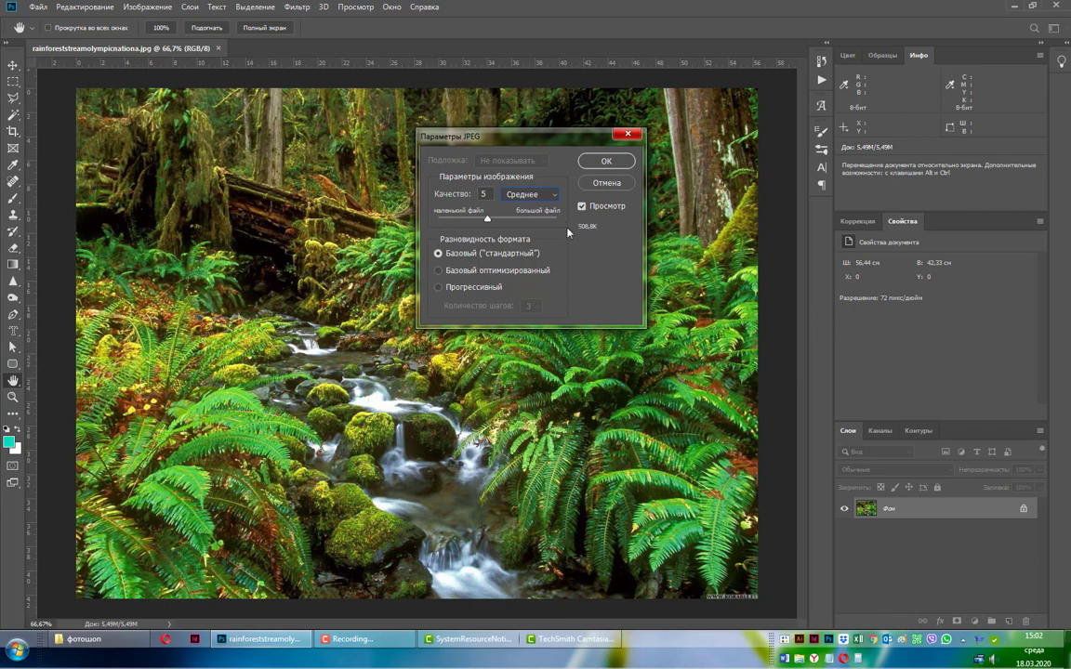
left_click(438, 270)
left_click(437, 287)
left_click(438, 253)
left_click(607, 183)
key("j")
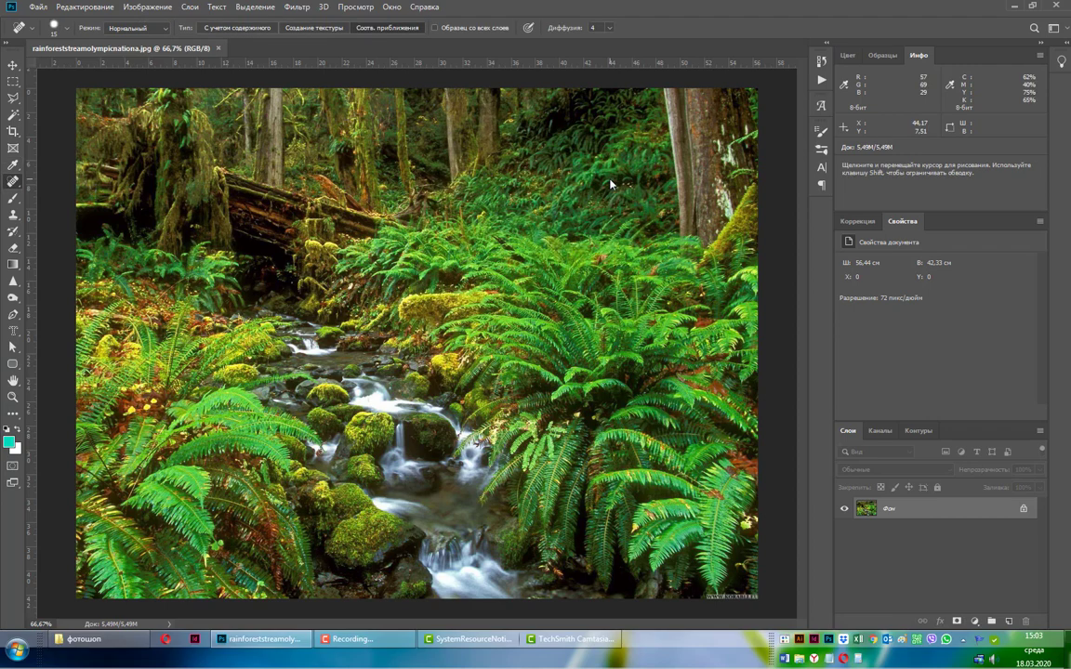
- Check the image's width and height in pixels in the Image Size settings, and close them without changes
left_click(147, 6)
left_click(164, 103)
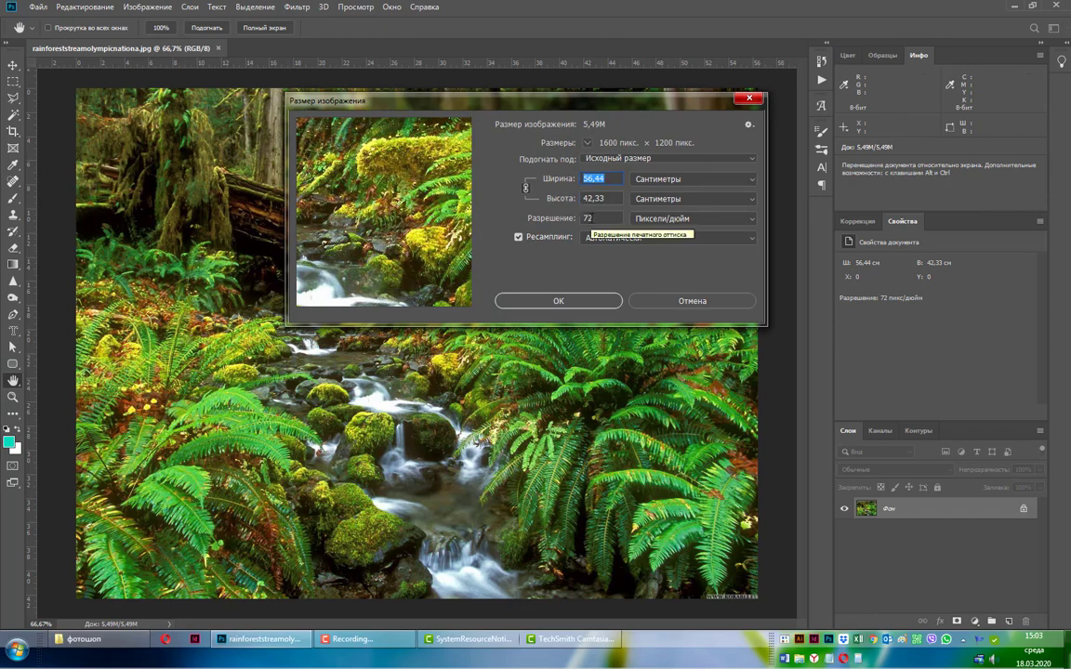
left_click(751, 183)
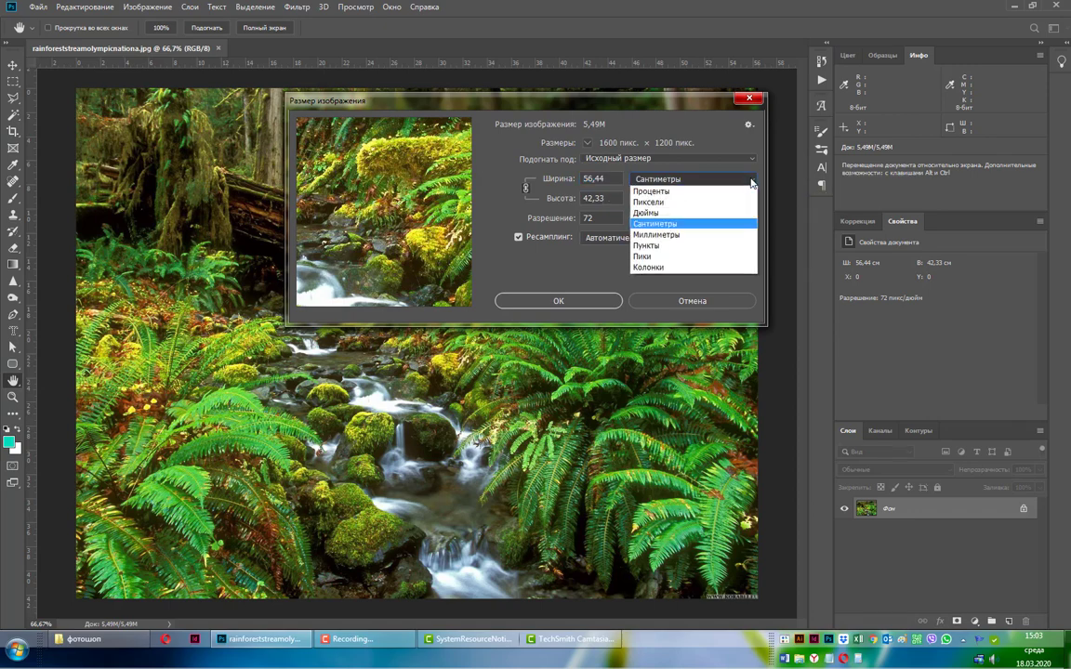
left_click(692, 202)
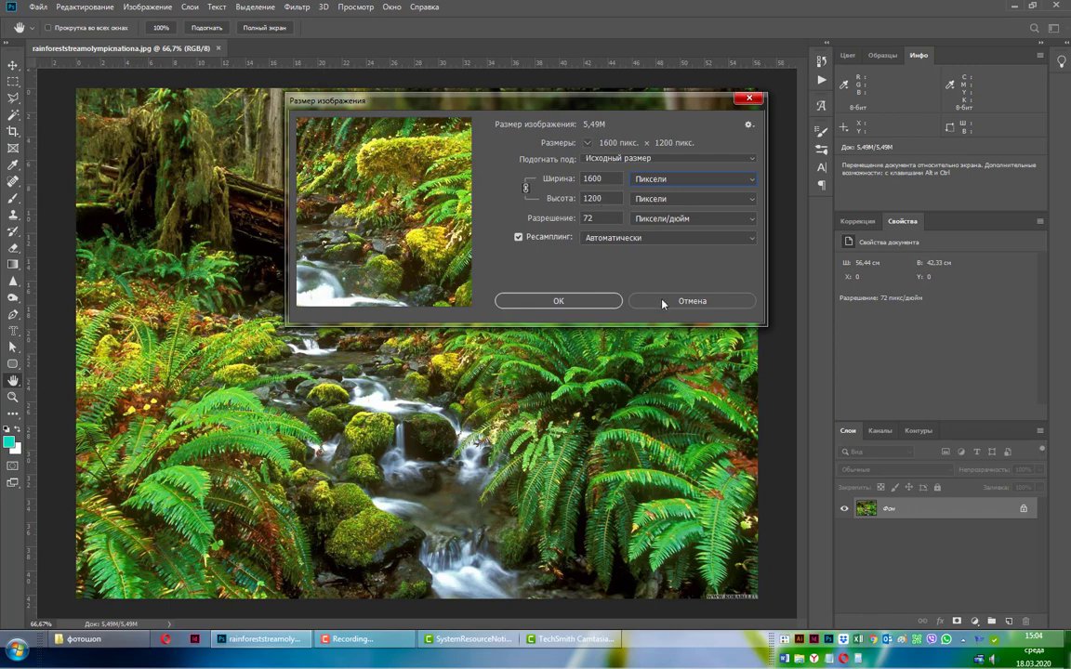
left_click(691, 301)
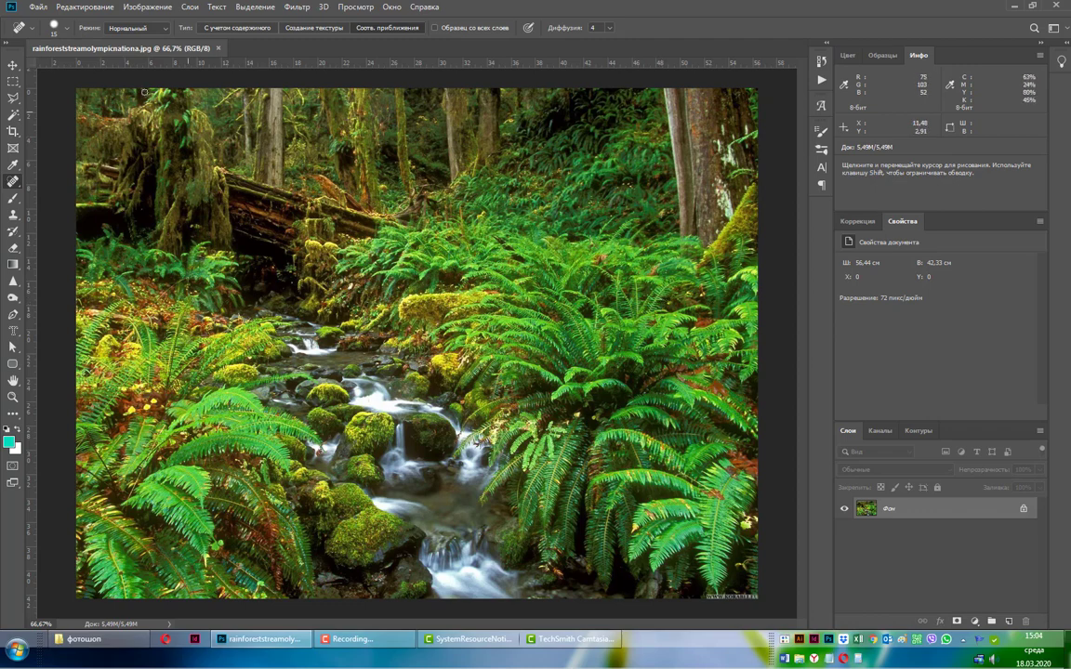
- Open the image in Save for Web (legacy) and compare the optimized, two-variant and four-variant previews, ending on four variants
left_click(37, 6)
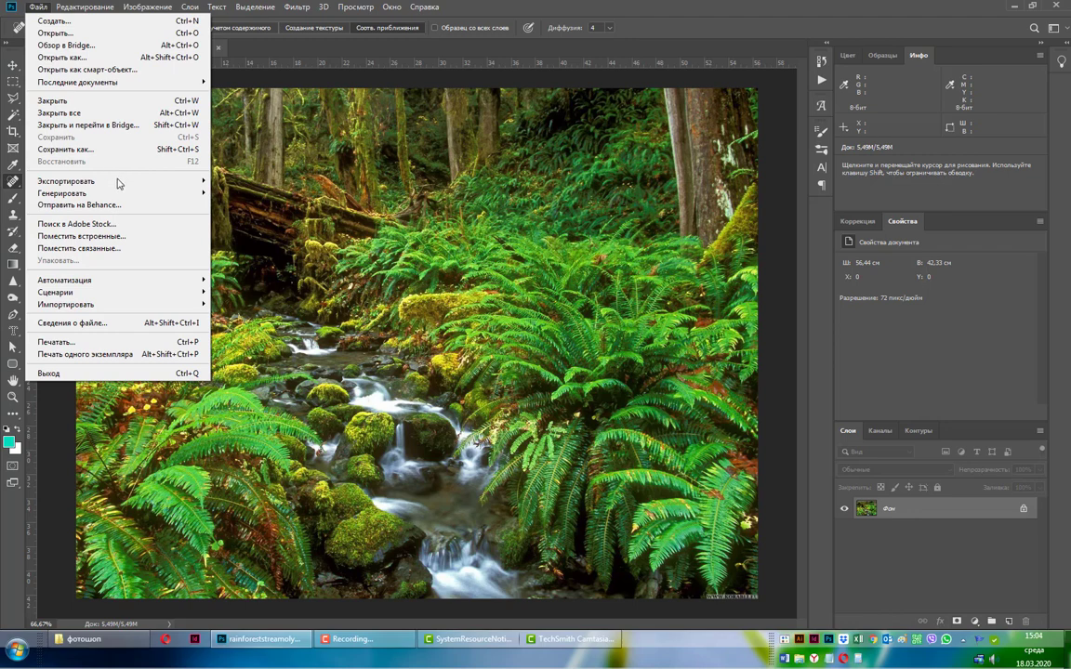
mouse_move(148, 183)
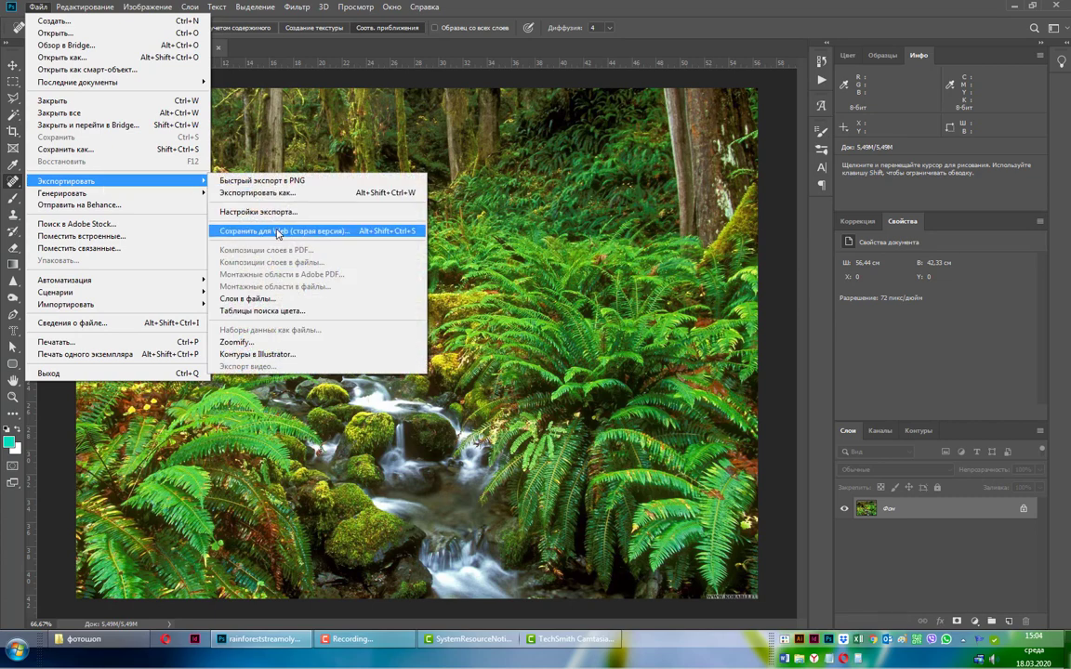
left_click(277, 233)
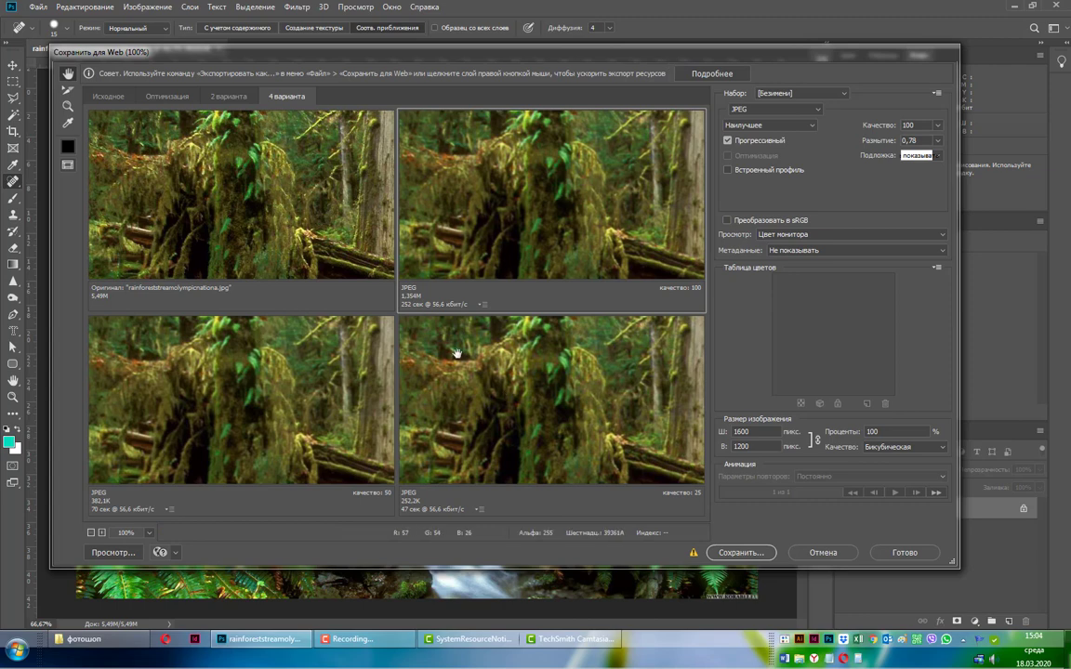
left_click(154, 95)
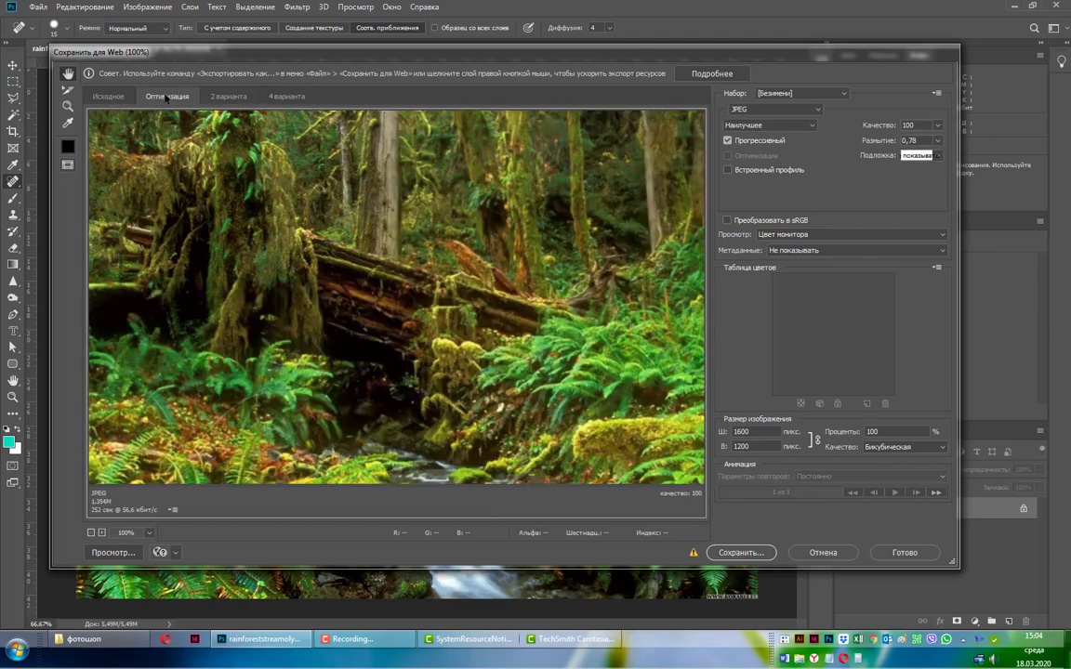
left_click(213, 97)
left_click(281, 97)
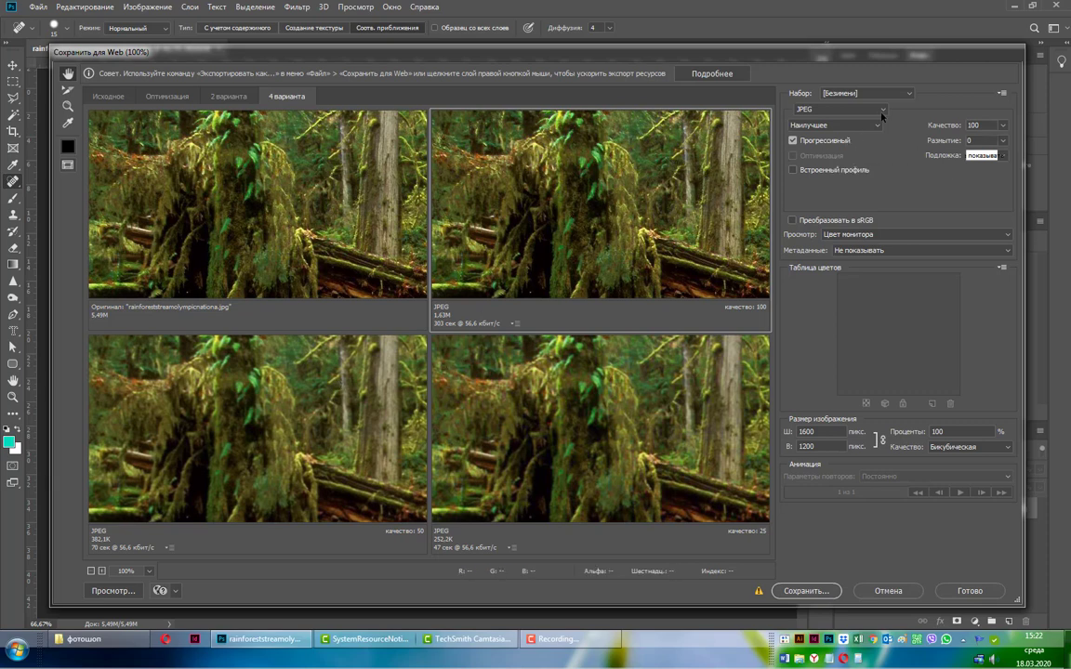
- Change the format of the JPEG variant with quality 50 to GIF
left_click(272, 352)
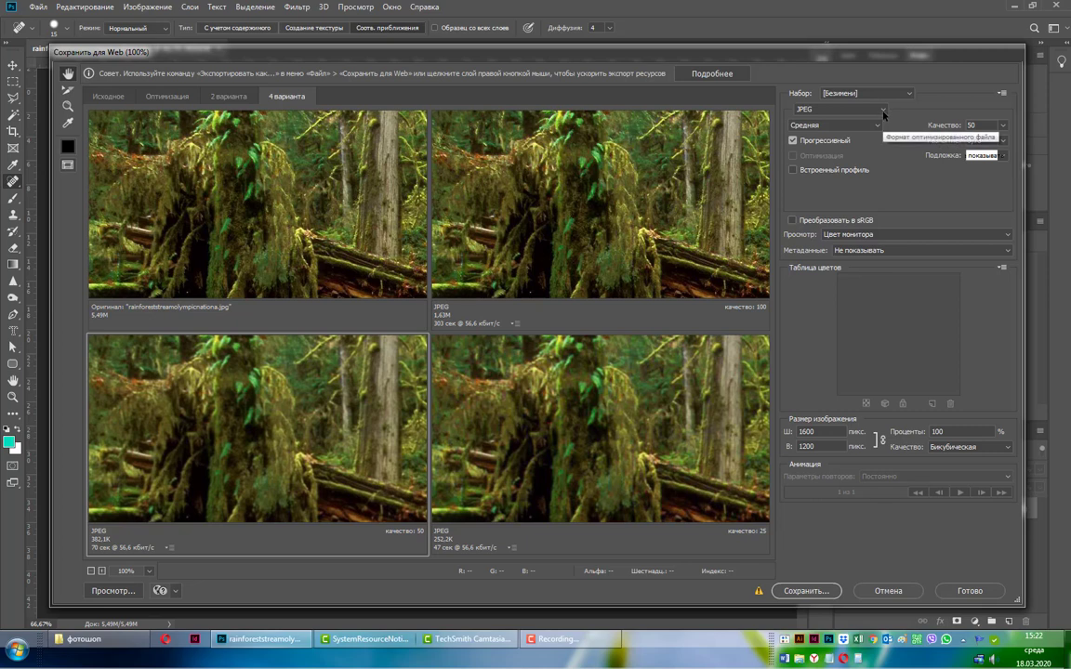
left_click(584, 180)
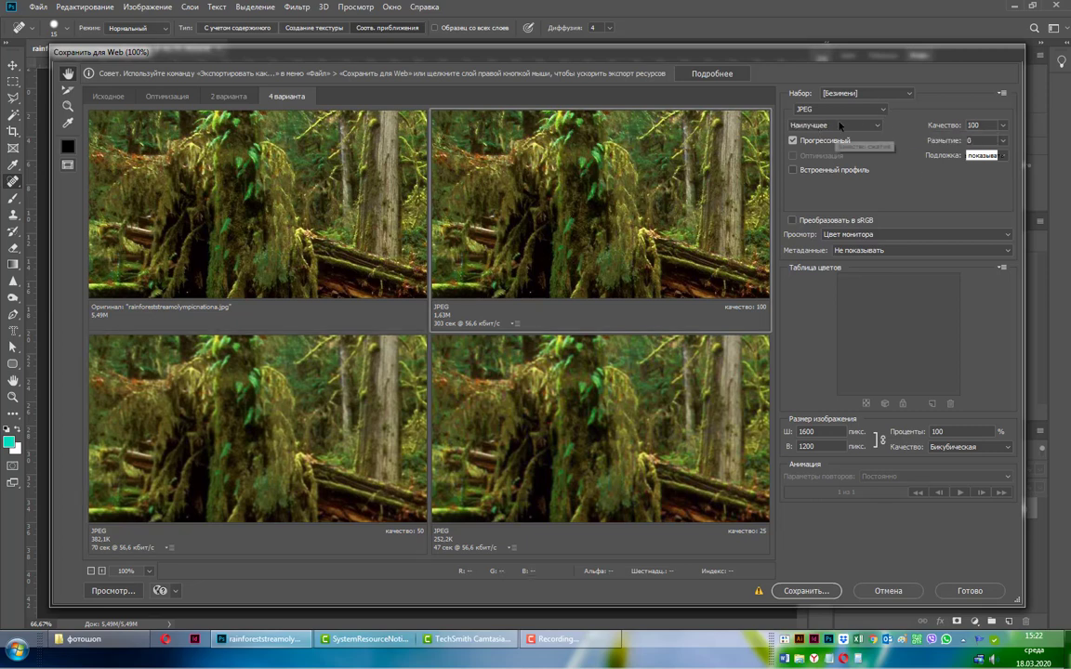
left_click(879, 109)
left_click(836, 124)
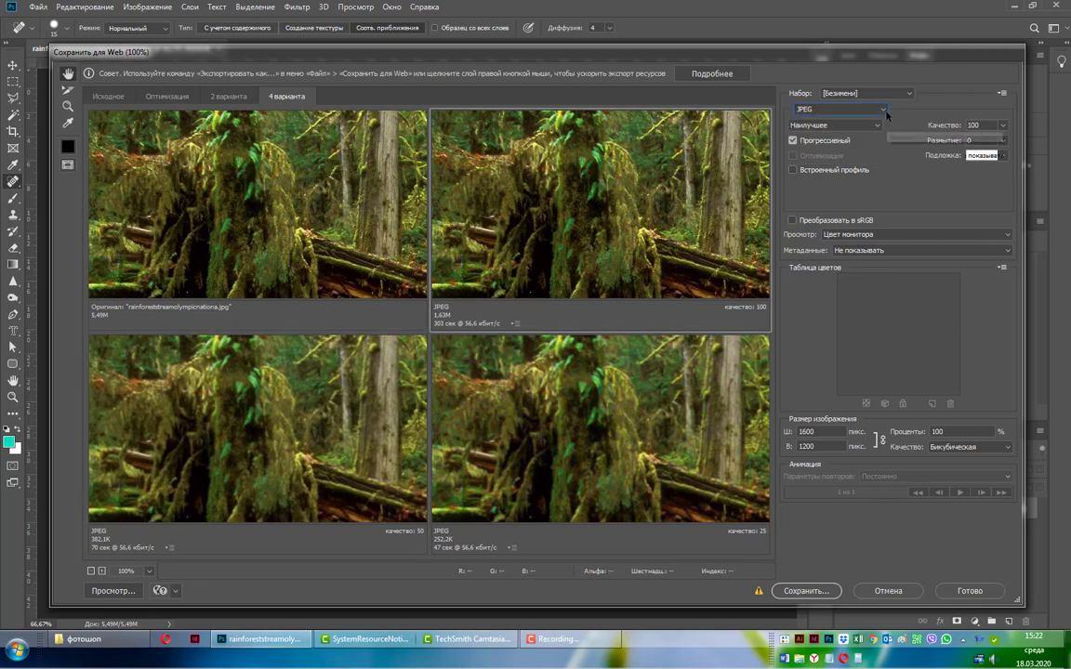
left_click(334, 376)
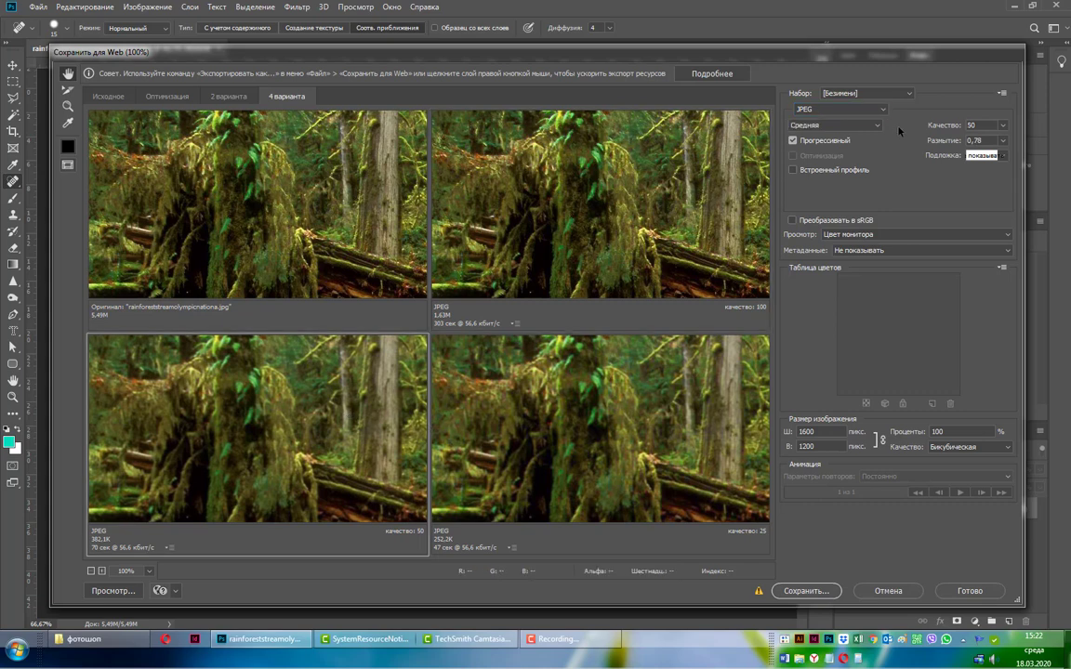
left_click(884, 112)
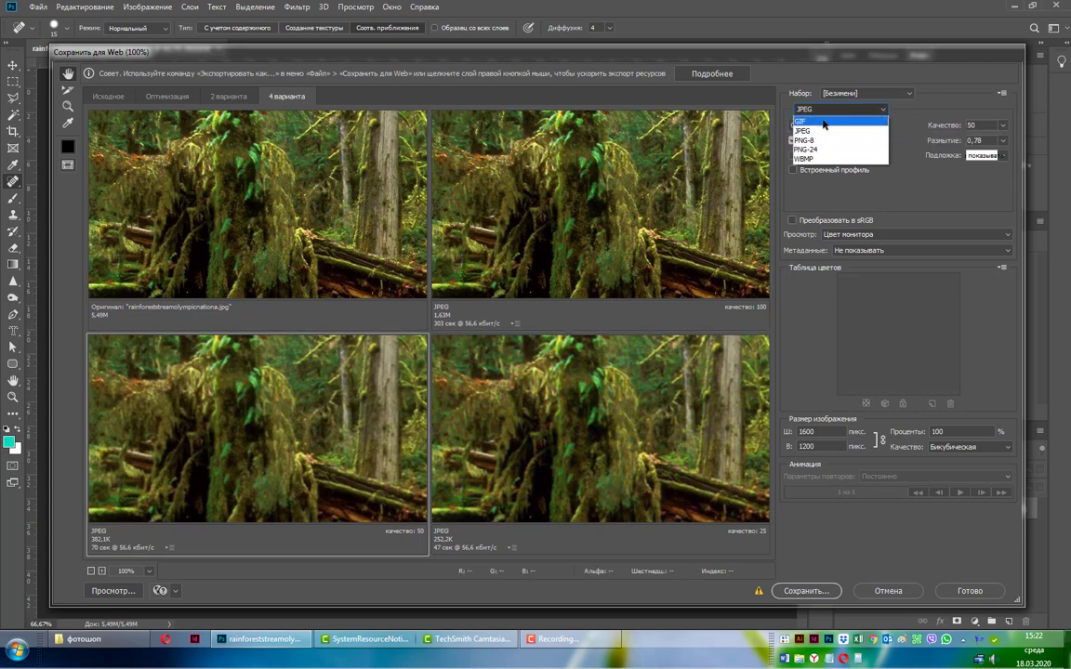
left_click(822, 112)
- Change the format of the JPEG variant with quality 25 to PNG-8
left_click(620, 379)
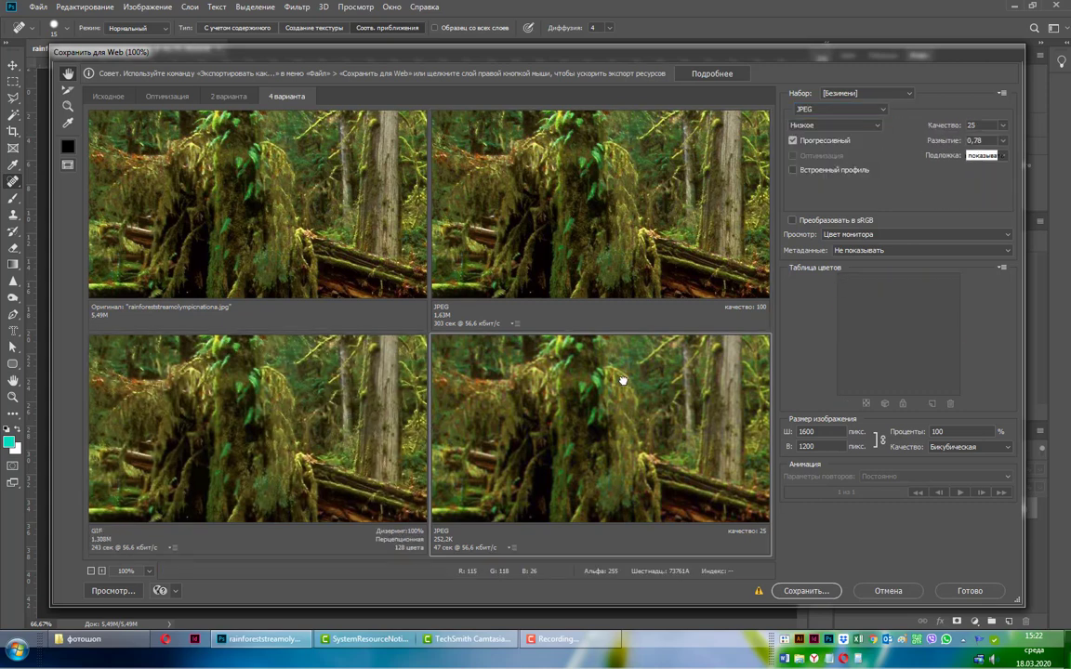
left_click(876, 111)
left_click(807, 140)
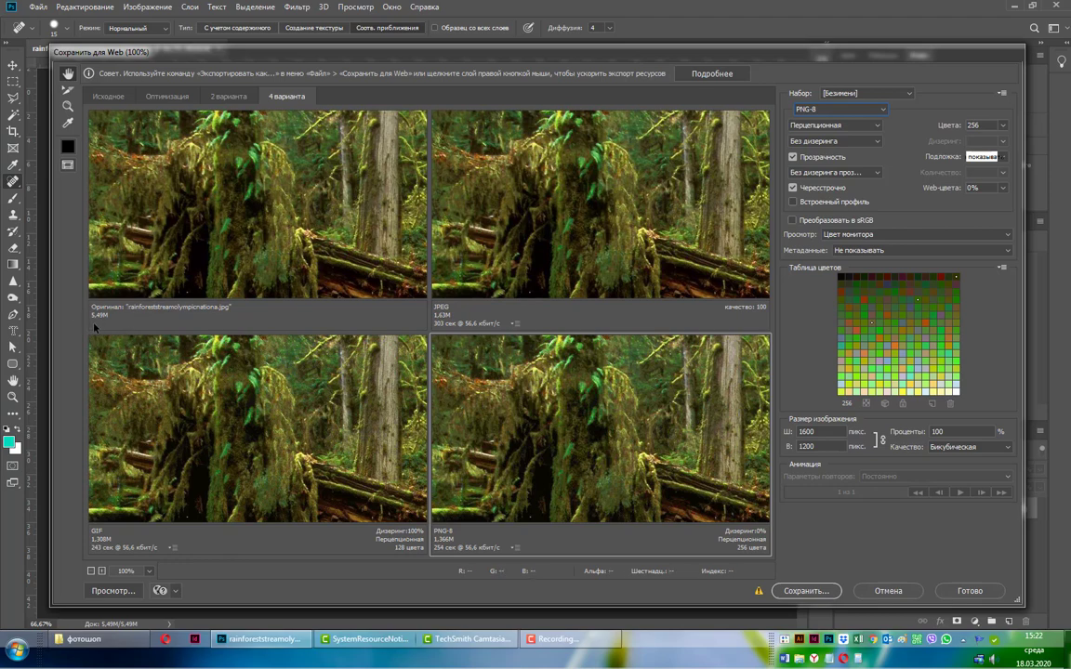
- Compare the original, JPEG, GIF and PNG-8 variants by examining each one's optimization settings and file size
left_click(269, 215)
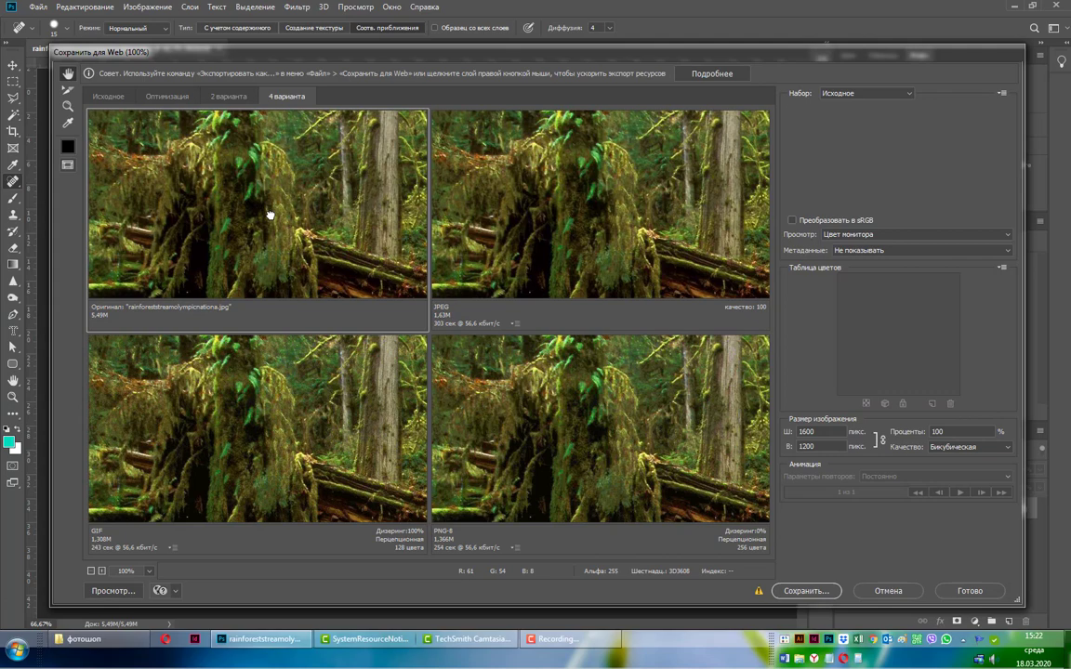
left_click(586, 210)
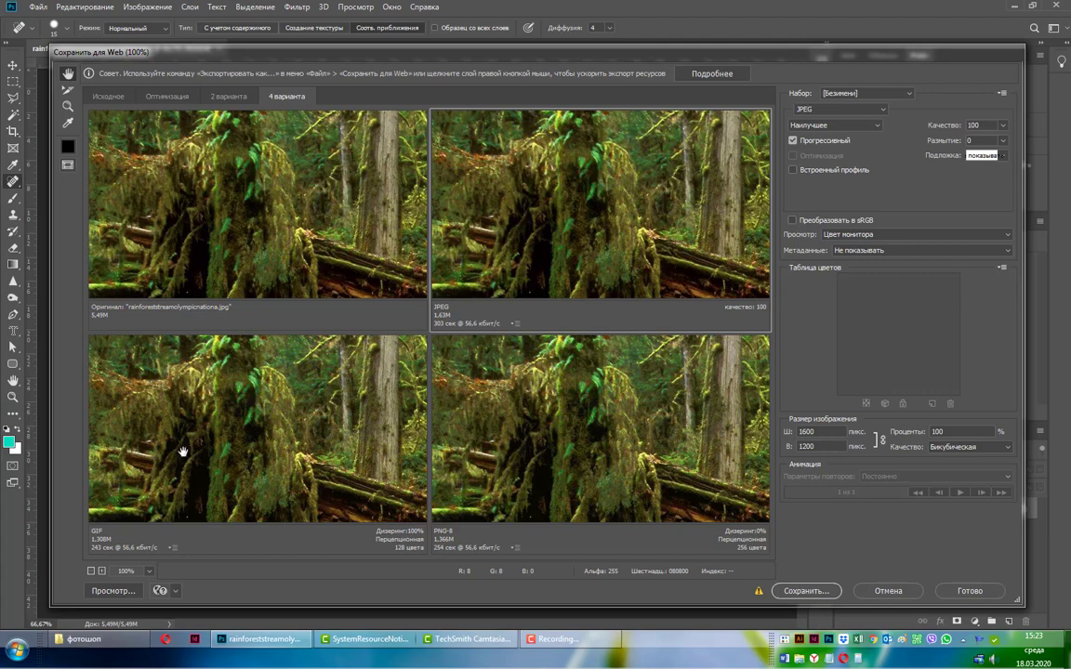
left_click(240, 447)
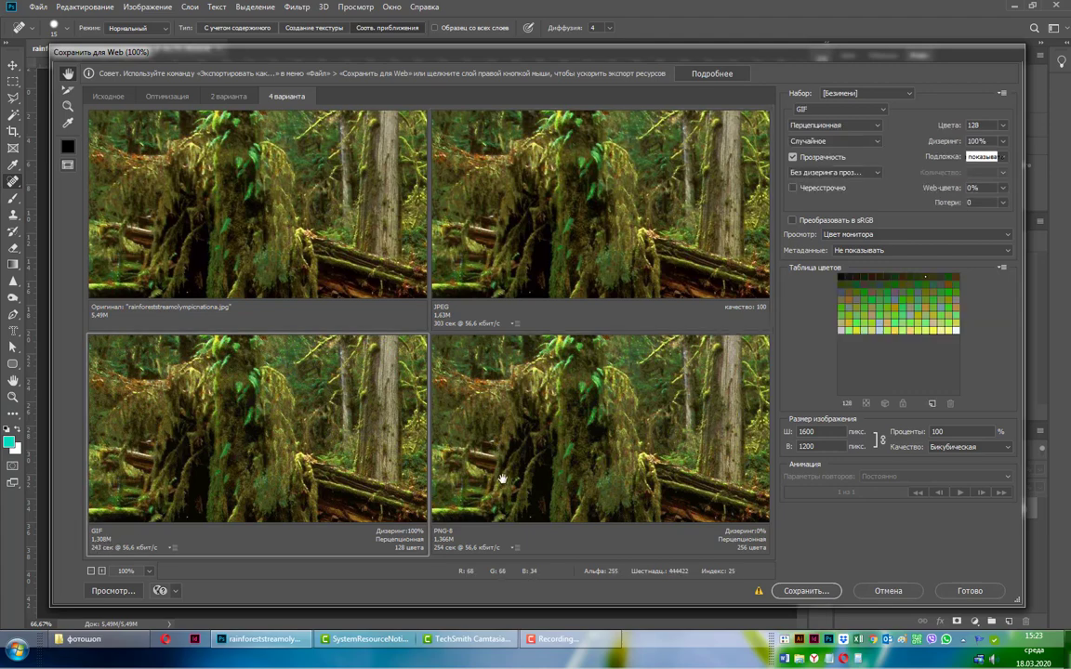
left_click(493, 419)
left_click(353, 487)
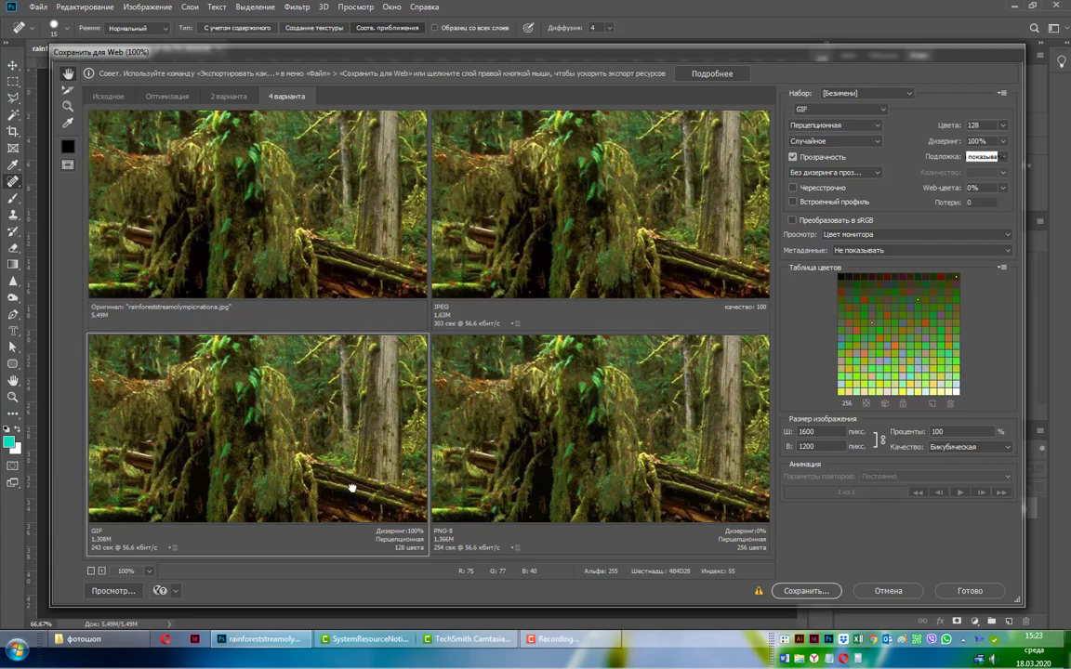
left_click(477, 467)
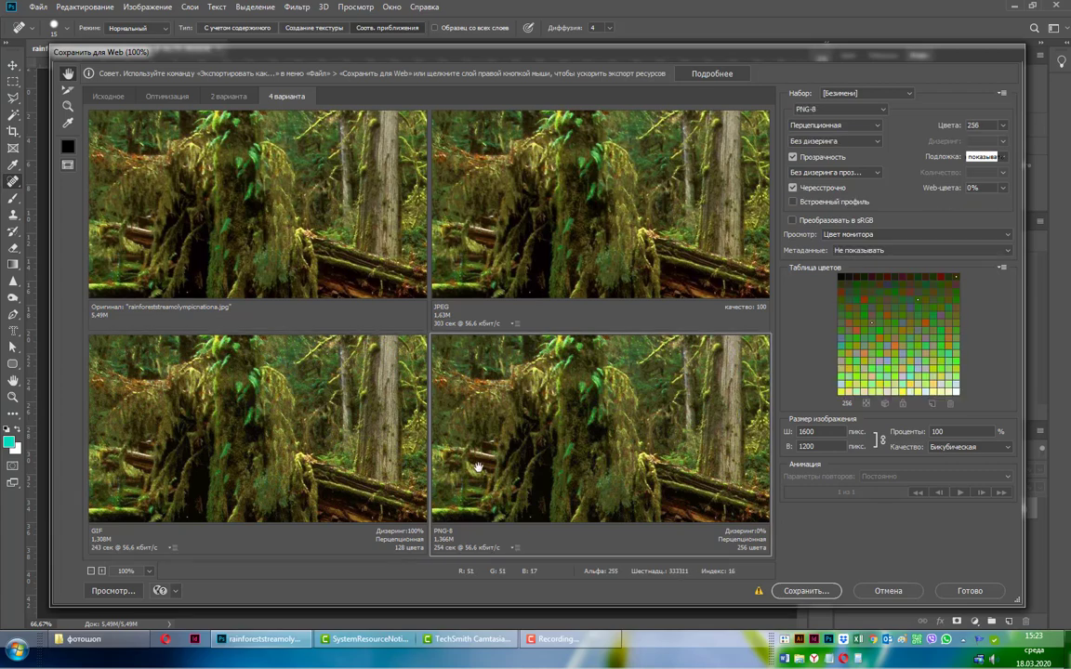
left_click(376, 423)
left_click(476, 457)
- Lower the JPEG variant's quality to 39, then raise it to 56, keeping the Medium quality preset
left_click(676, 177)
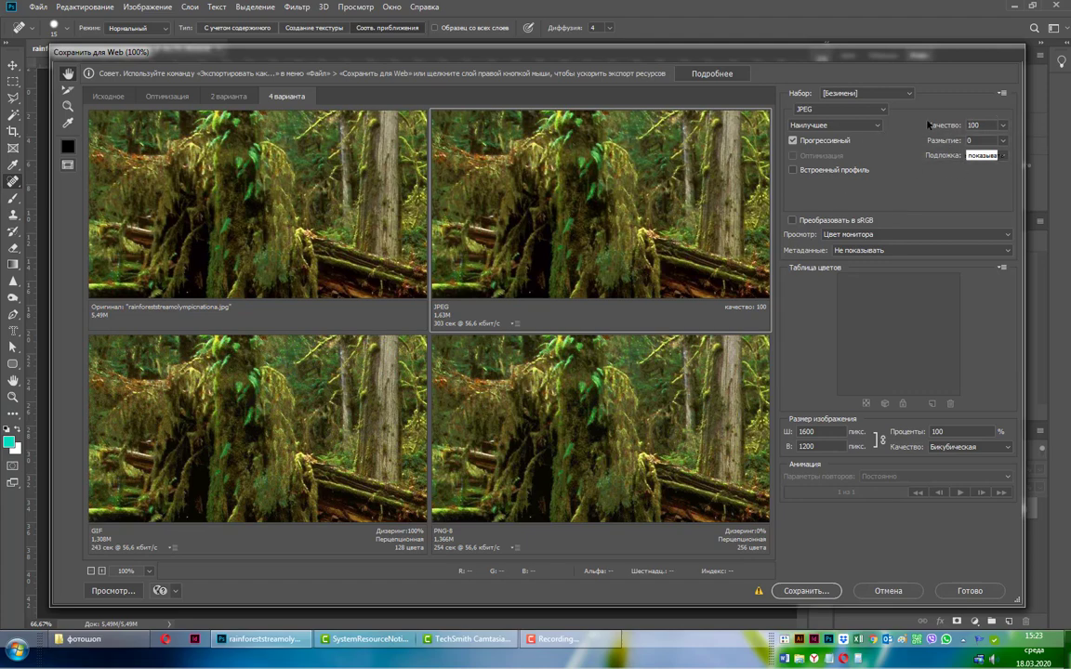
left_click(1003, 141)
left_click_drag(1003, 141, 965, 142)
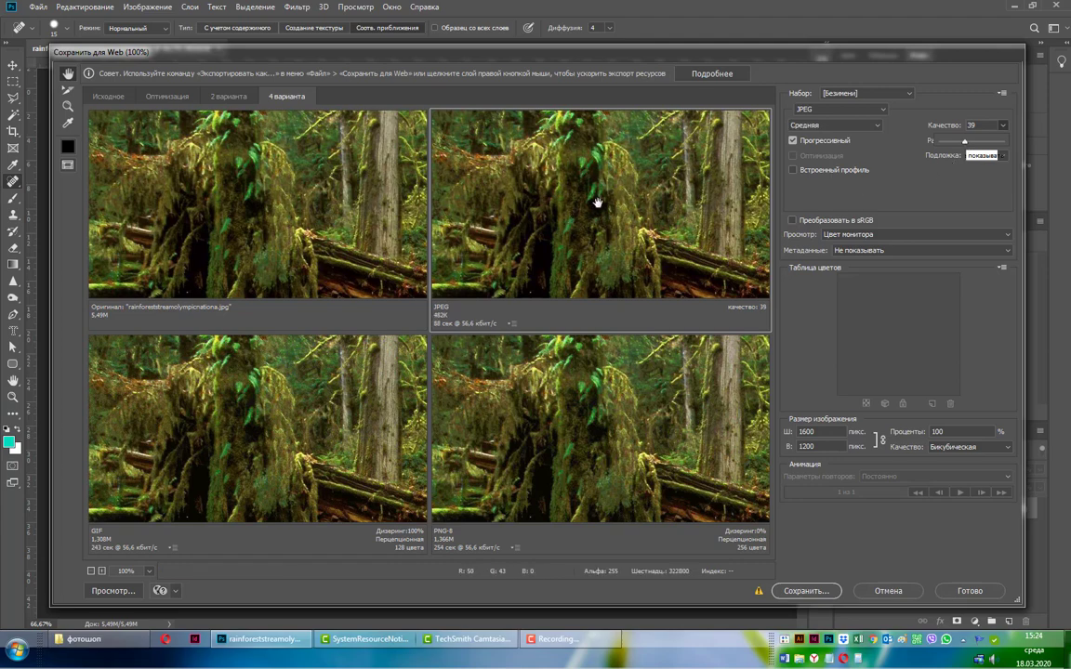
mouse_move(963, 141)
left_mouse_down()
mouse_move(941, 146)
mouse_move(974, 147)
left_mouse_up()
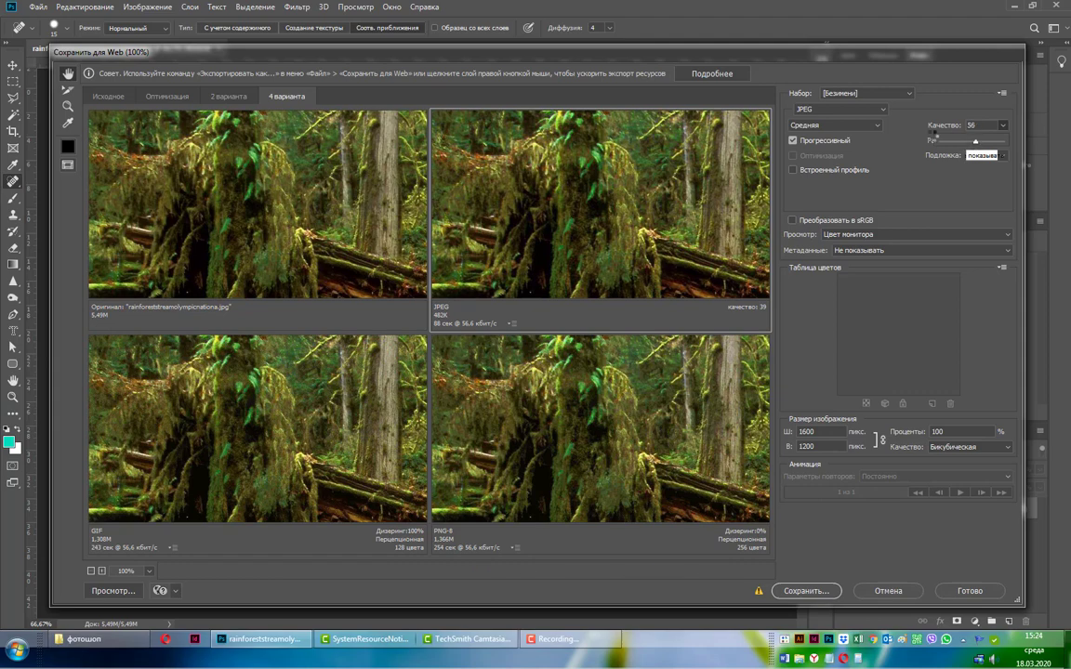
left_click(874, 126)
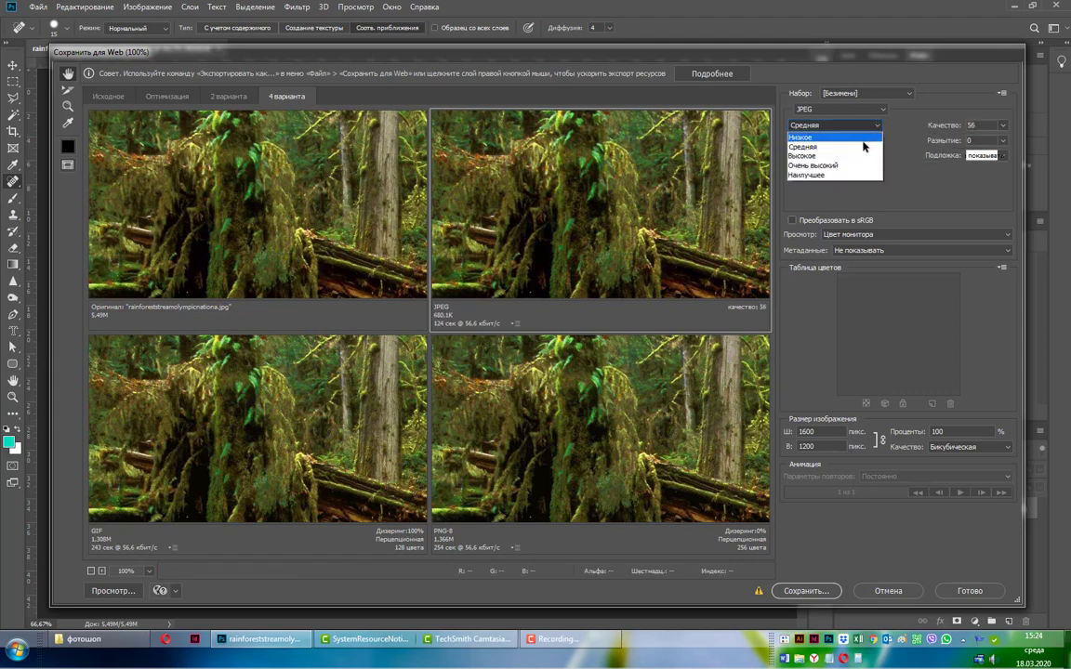
left_click(871, 151)
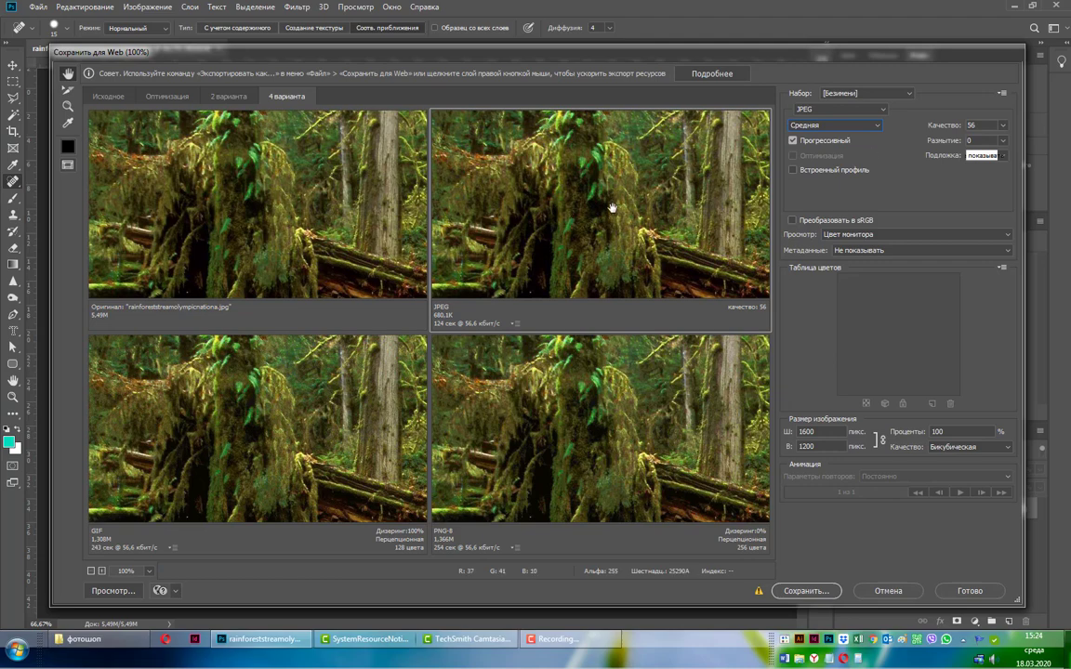
- Try the JPEG variant with and without the embedded profile, progressive and optimized options, ending with only Progressive enabled
left_click(794, 172)
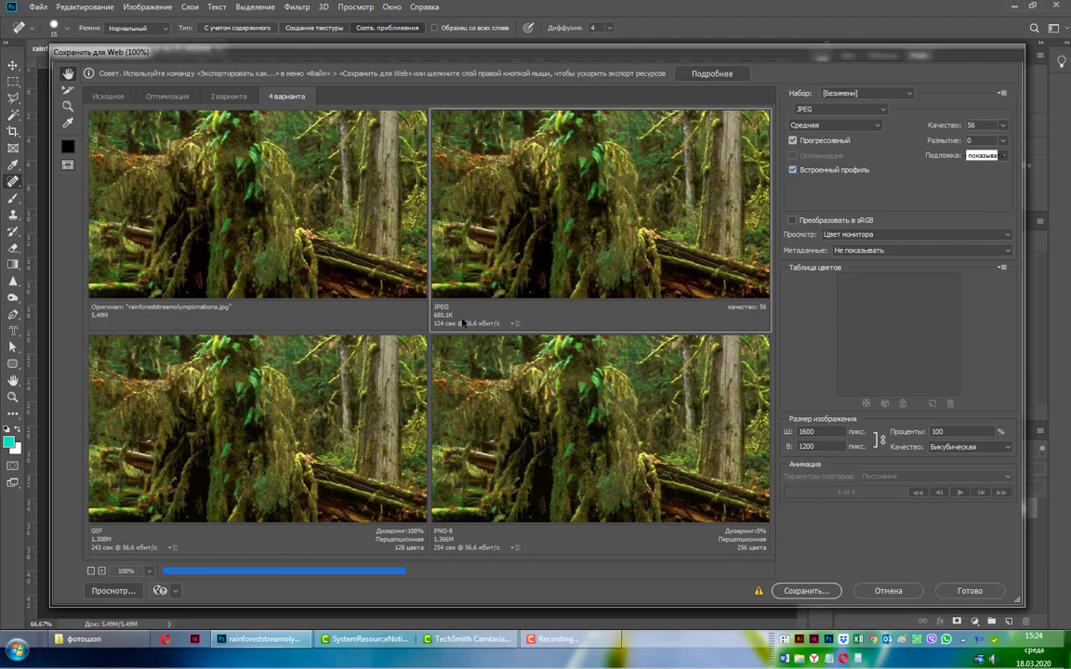
left_click(793, 170)
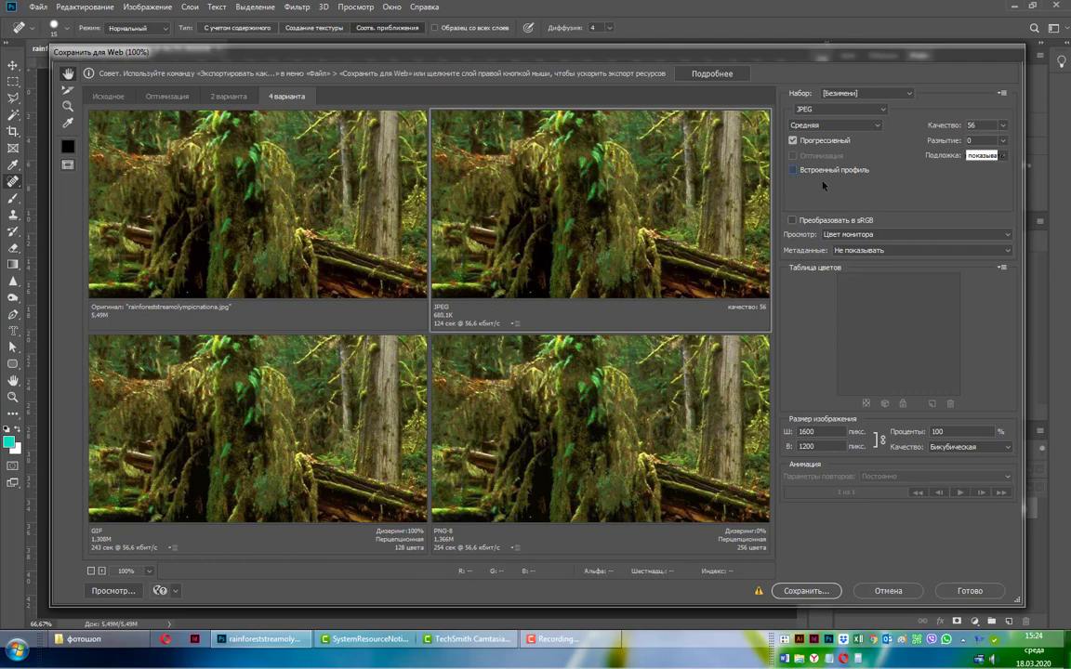
left_click(793, 140)
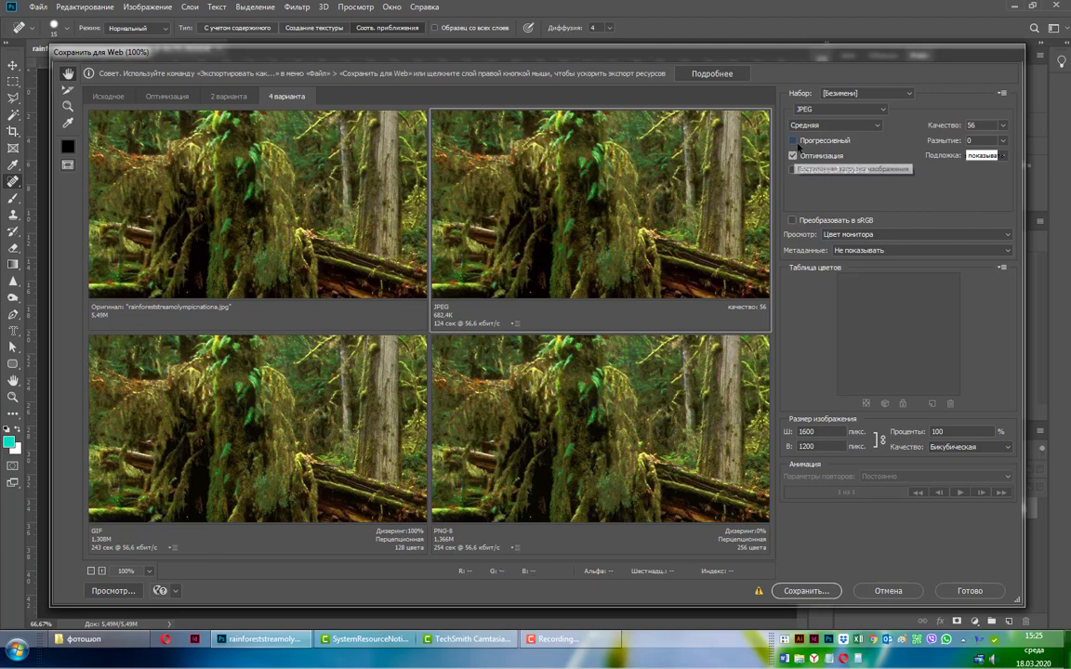
left_click(797, 145)
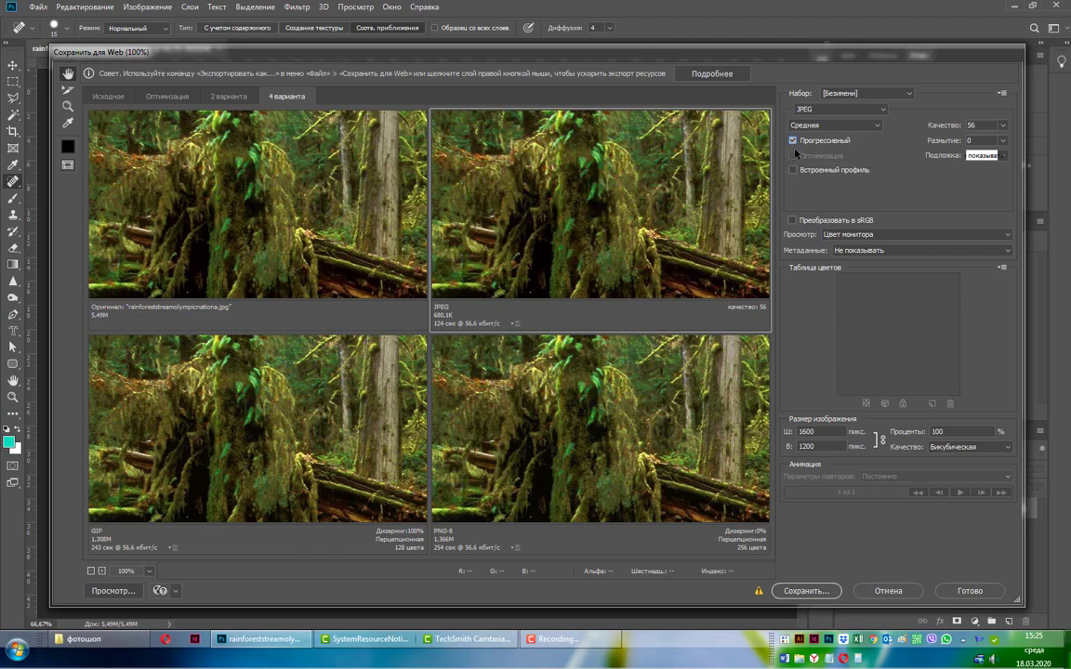
left_click(797, 145)
left_click(793, 156)
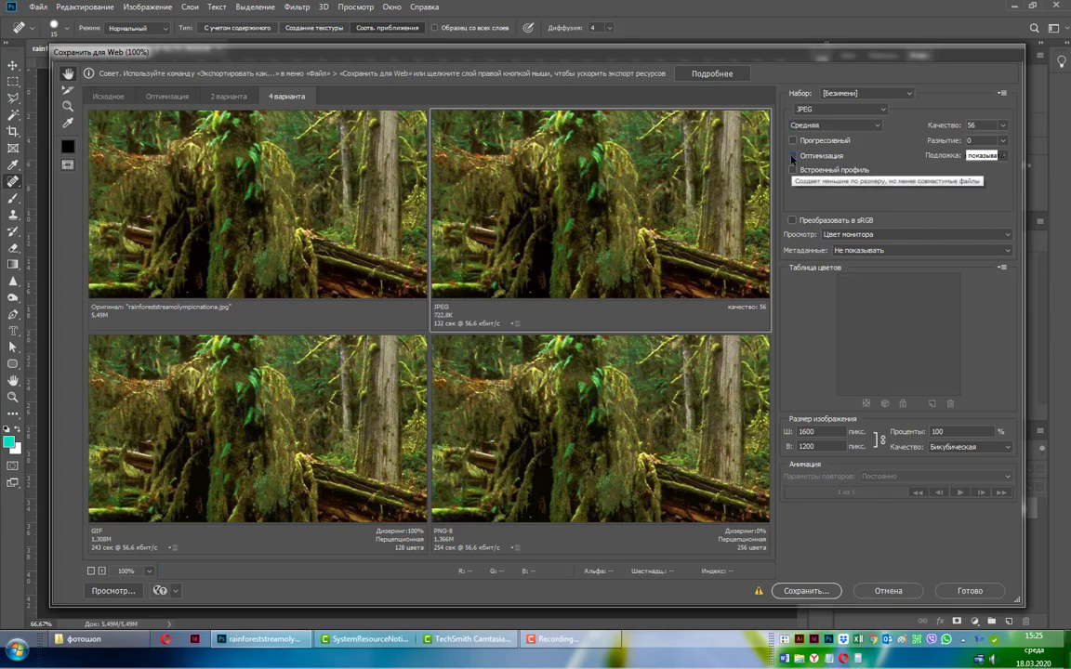
left_click(793, 156)
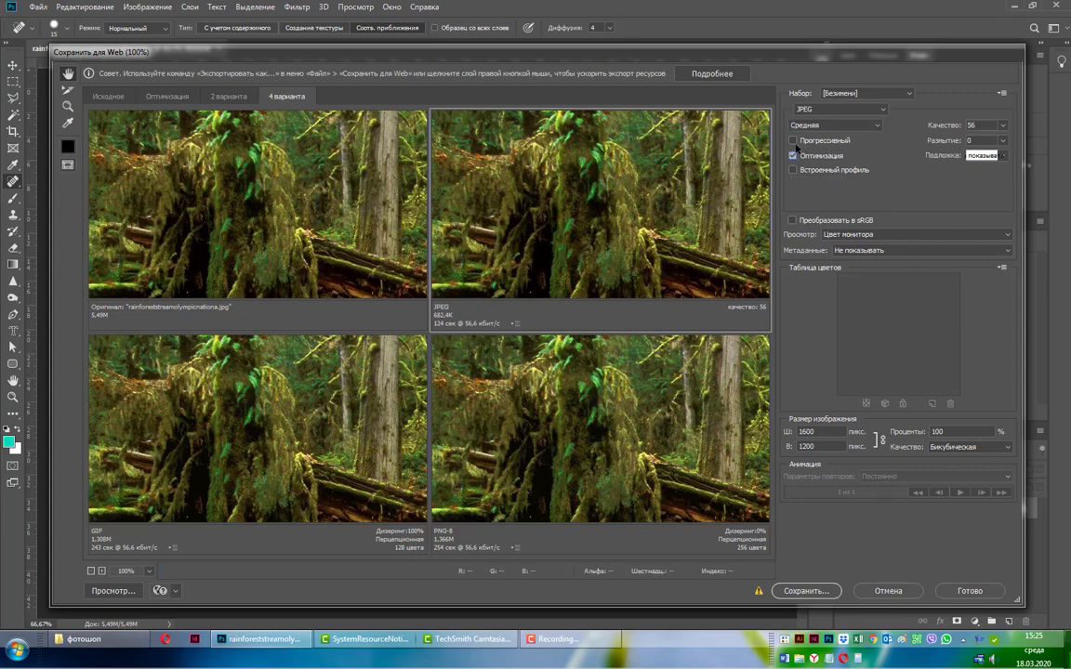
left_click(792, 141)
- Set the exported image's width to 600 px and look through the connection speeds available for the JPEG variant's download time
double_click(812, 433)
type("600")
key("Tab")
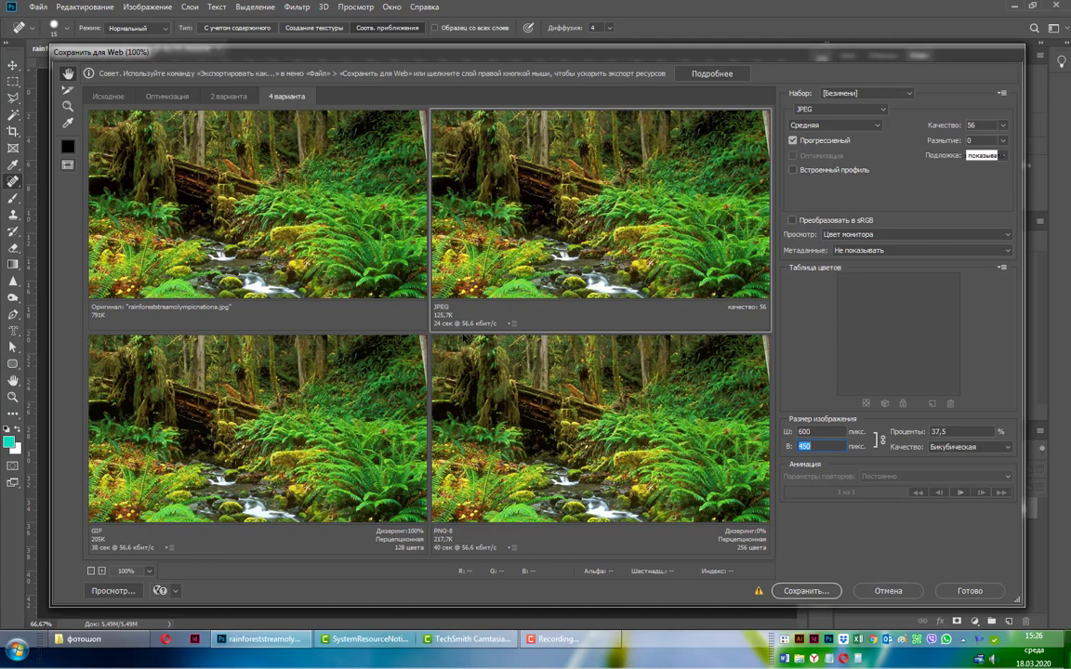
left_click(512, 323)
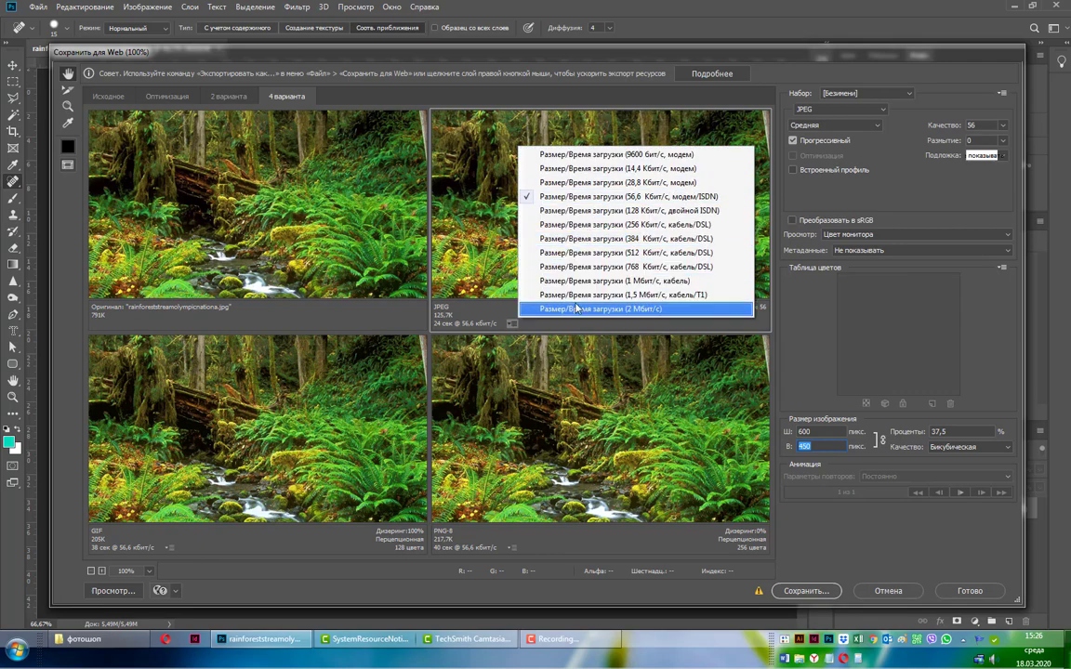
key("Escape")
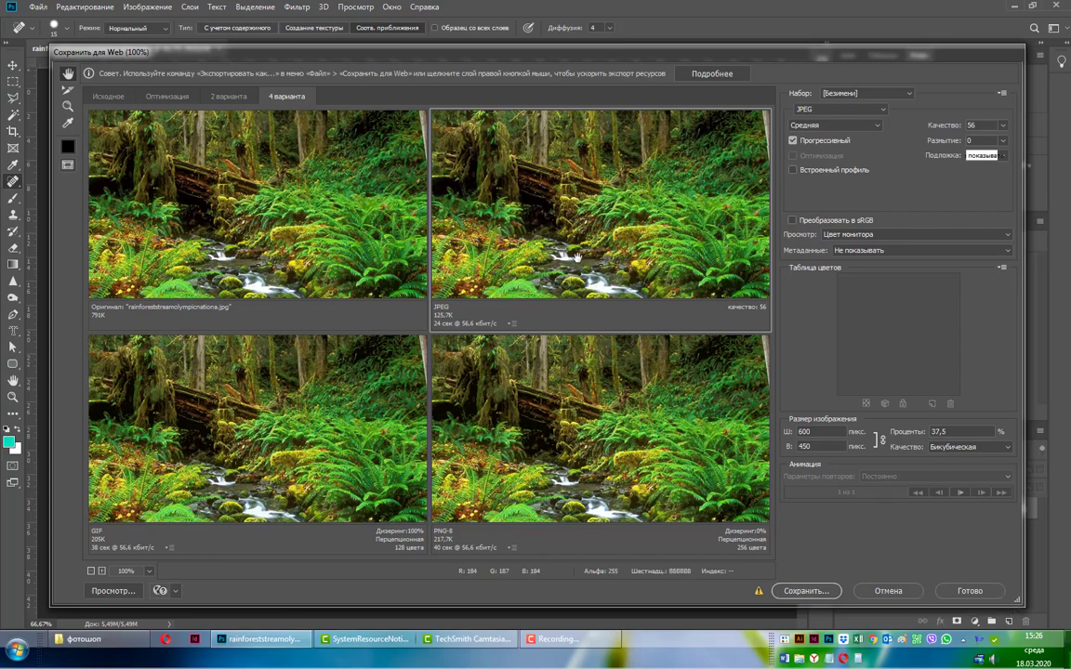
- Cancel the web export and close the rainforest photo
left_click(887, 591)
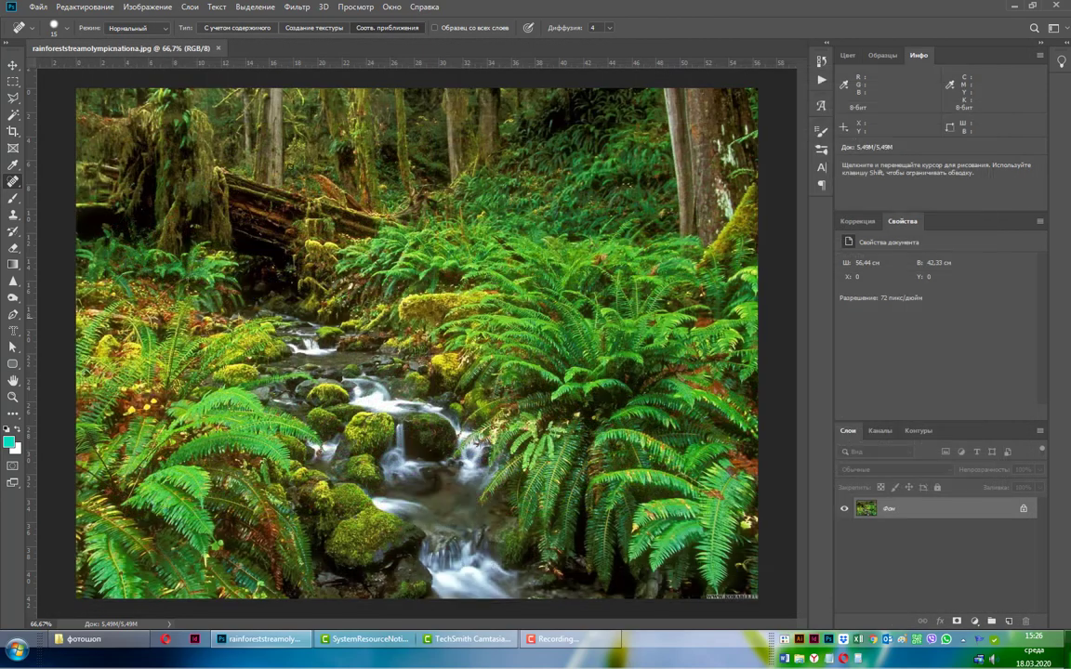
left_click(218, 48)
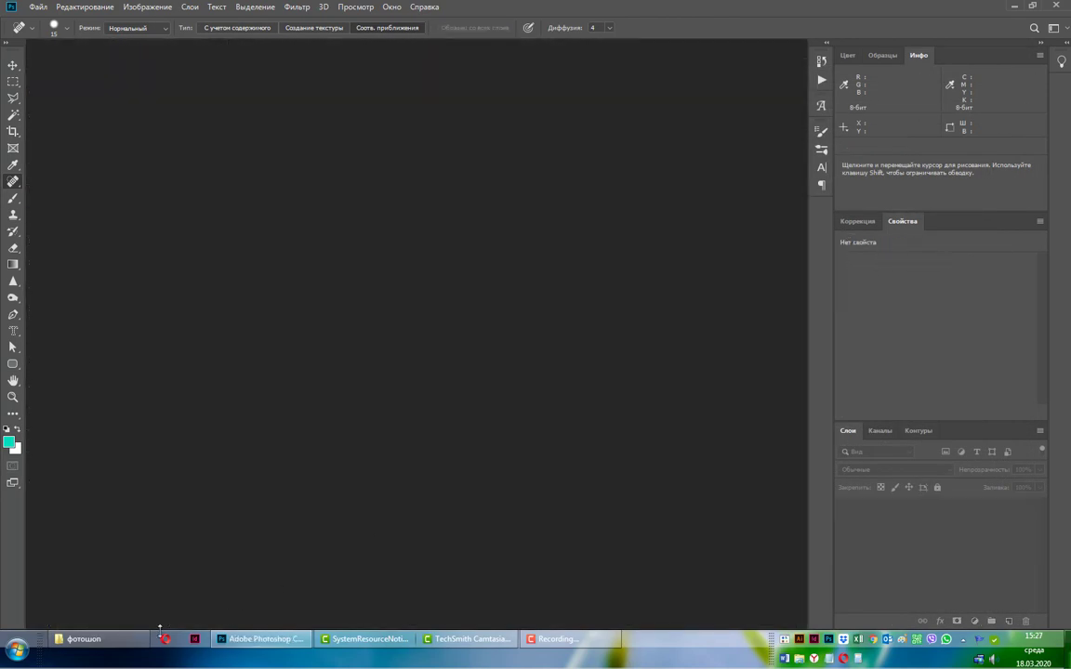
- Open the logo image логотип.jpeg from the фотошоп folder in Photoshop
left_click(101, 639)
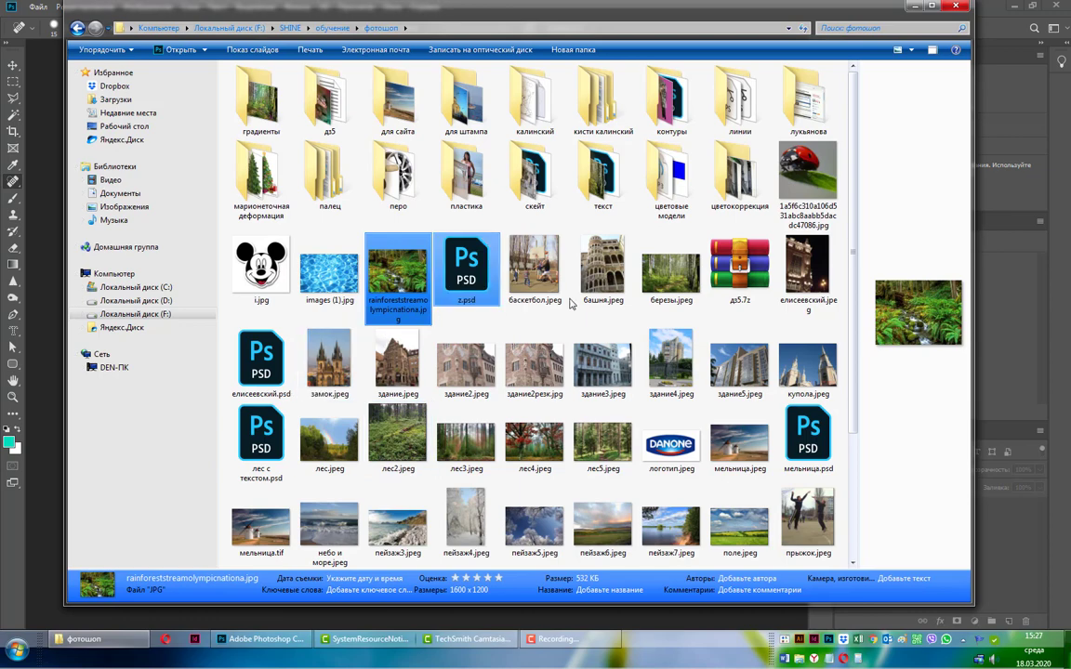
scroll(855, 241, "down", 2)
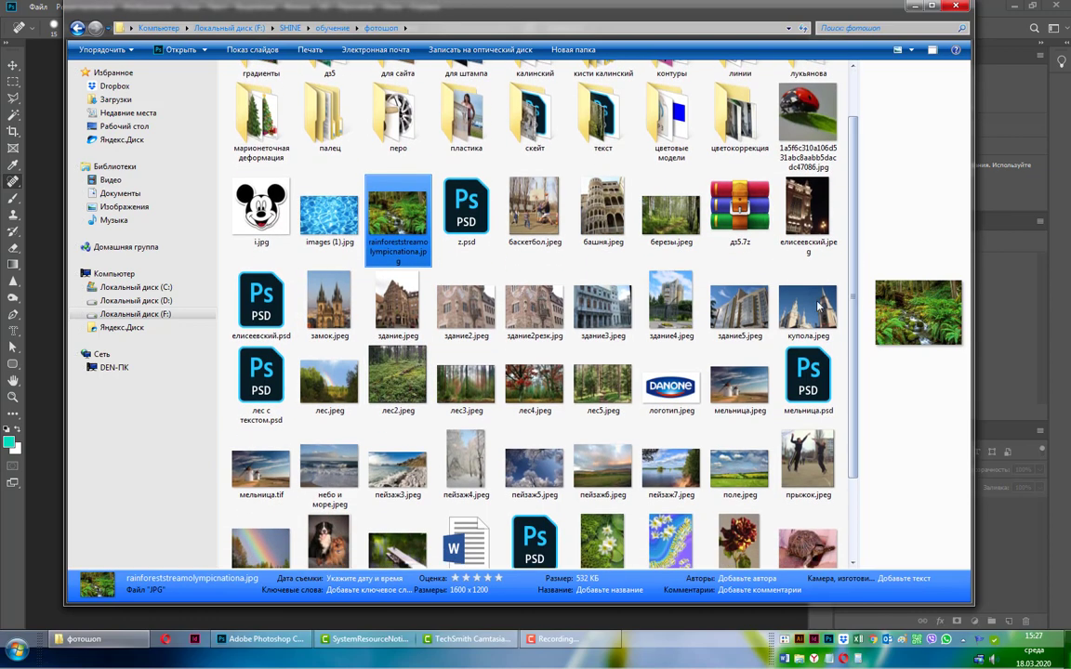
left_click(667, 398)
left_click_drag(667, 398, 511, 258)
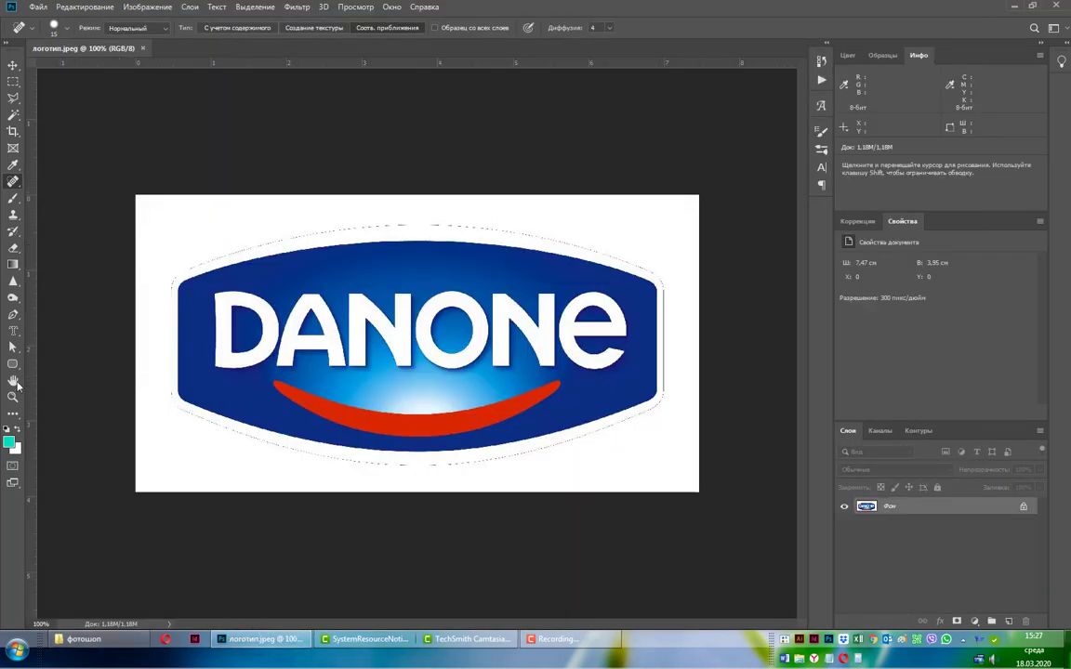
- Examine the edges of the logo's lettering at up to 600% zoom, then return the view to 100%
left_click(12, 398)
left_click(344, 369)
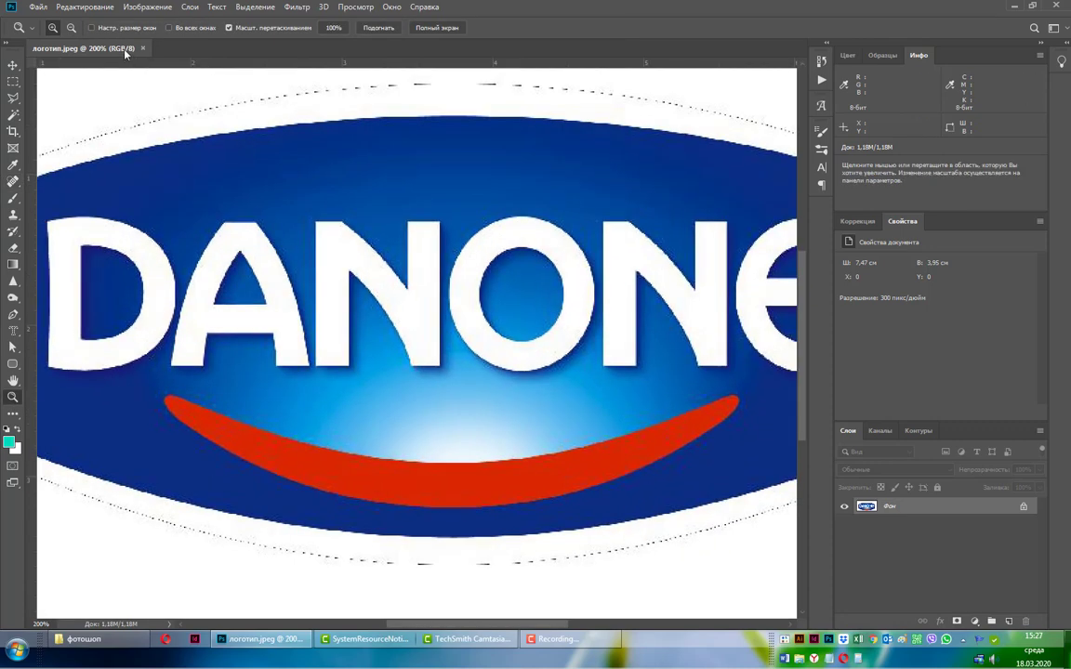
left_click(476, 422)
left_click(476, 422)
scroll(466, 367, "down", 1)
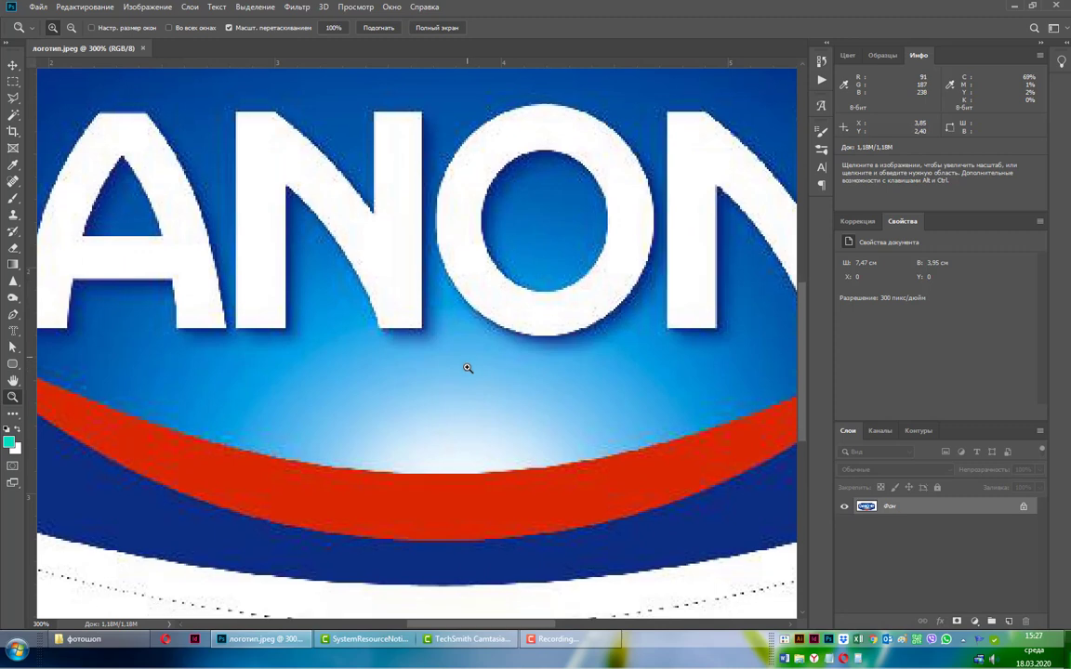
scroll(464, 359, "up", 1)
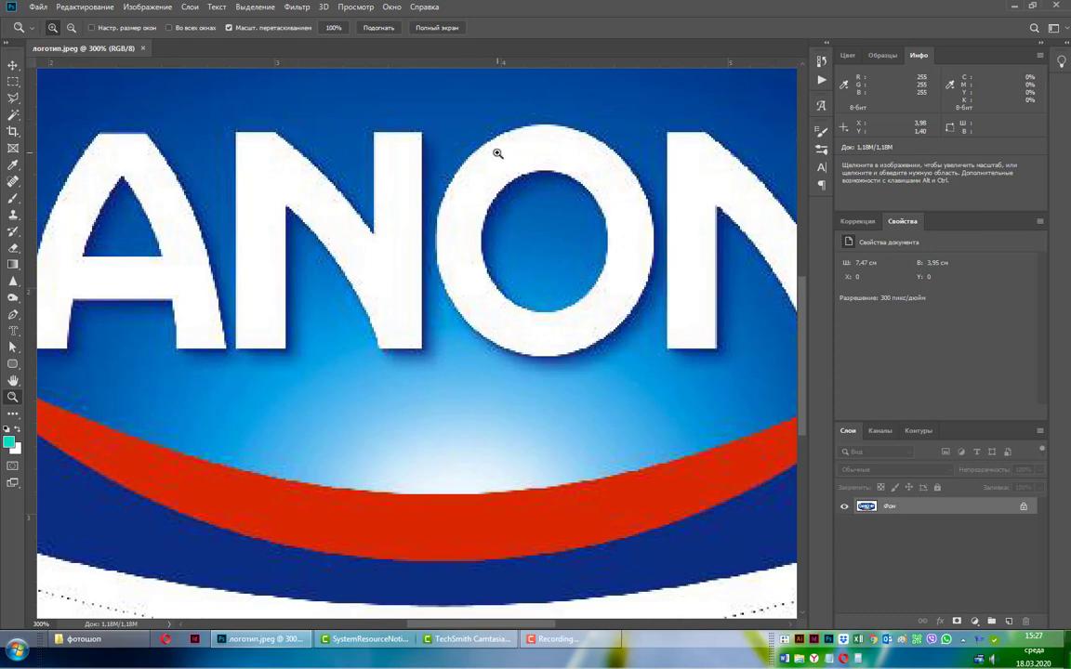
left_click_drag(497, 153, 511, 162)
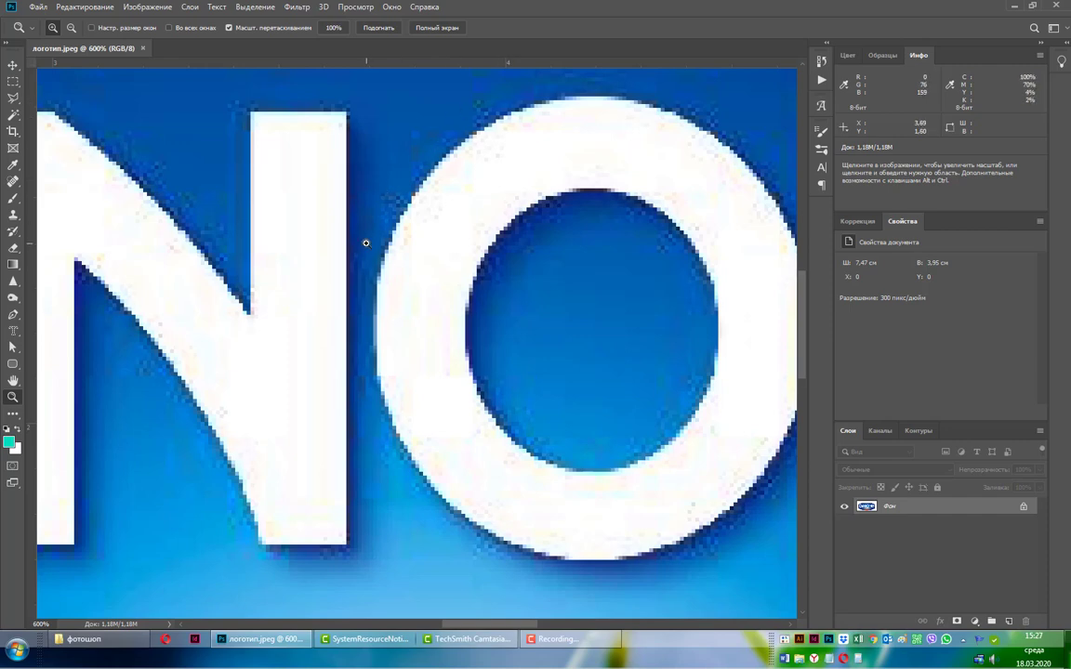
left_click(397, 416, "alt")
left_click(397, 417, "alt")
left_click(397, 416, "alt")
left_click(397, 417, "alt")
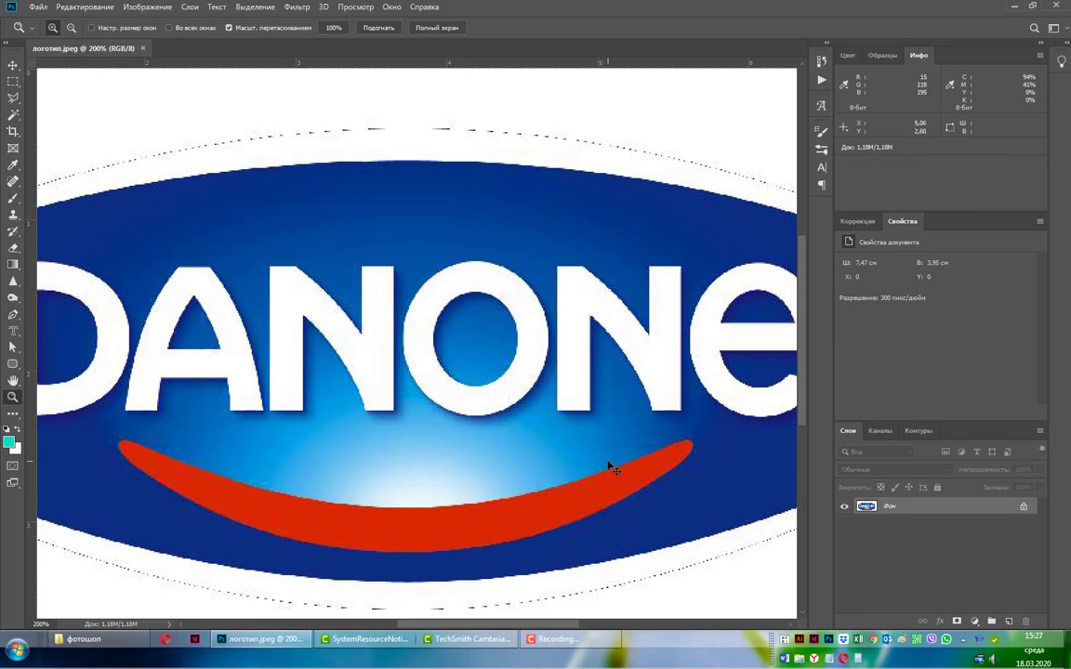
key("ctrl+1")
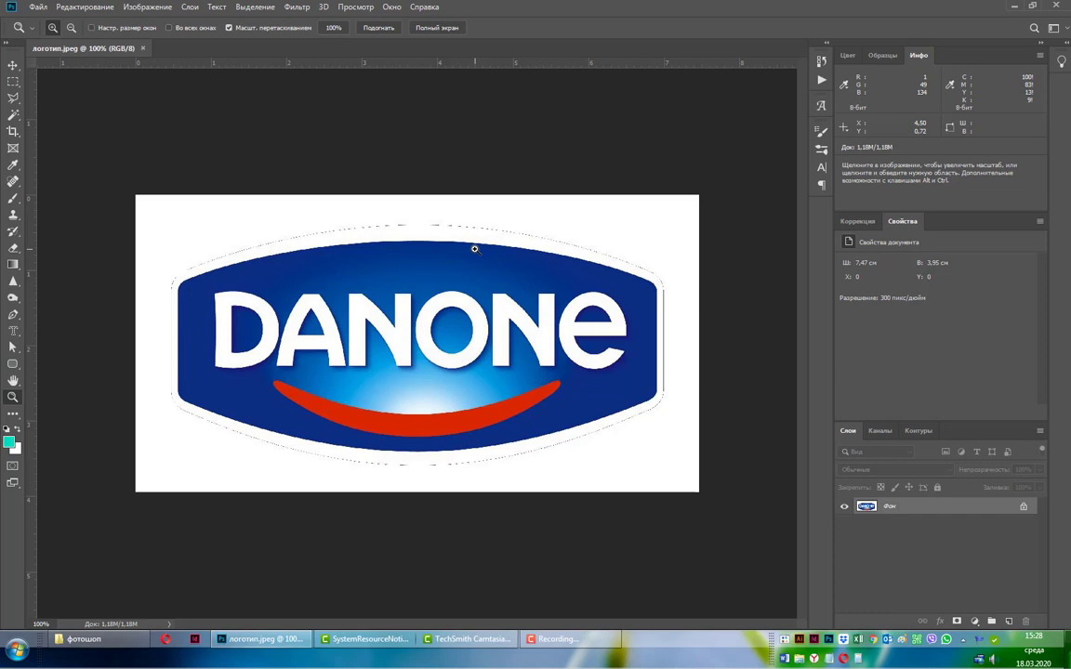
- Open the logo in Save for Web (legacy)
left_click(38, 7)
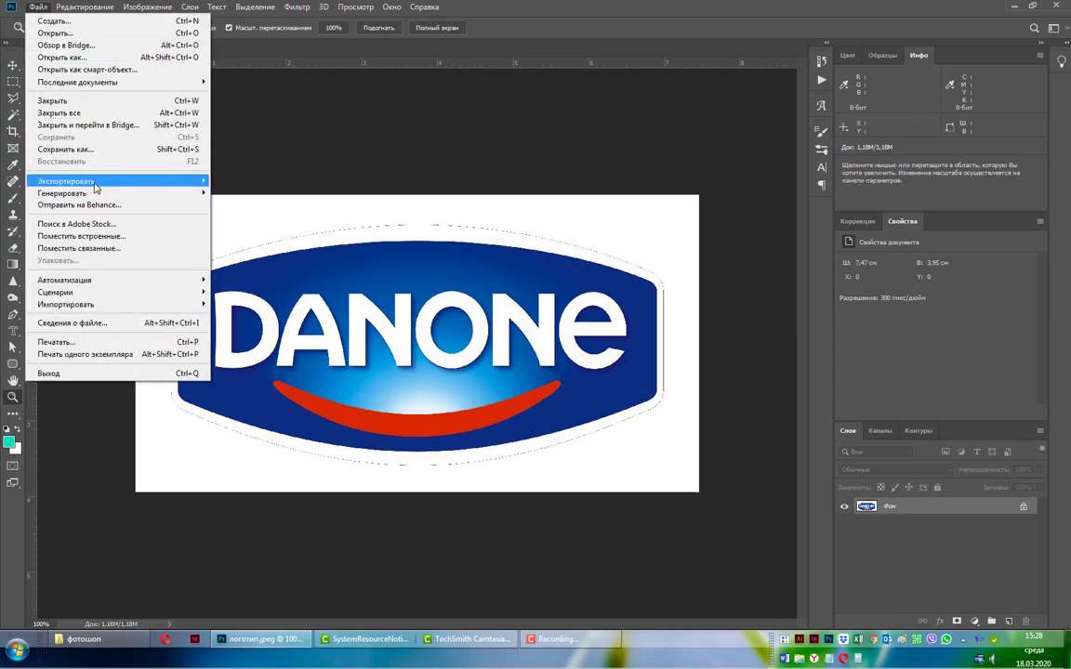
mouse_move(127, 182)
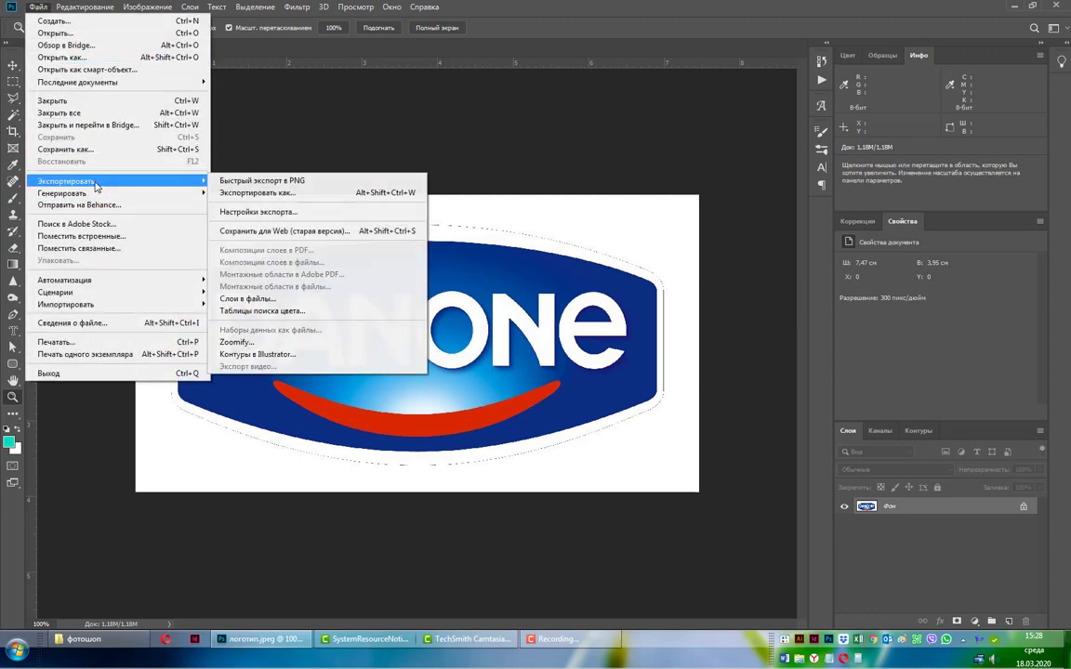
left_click(288, 230)
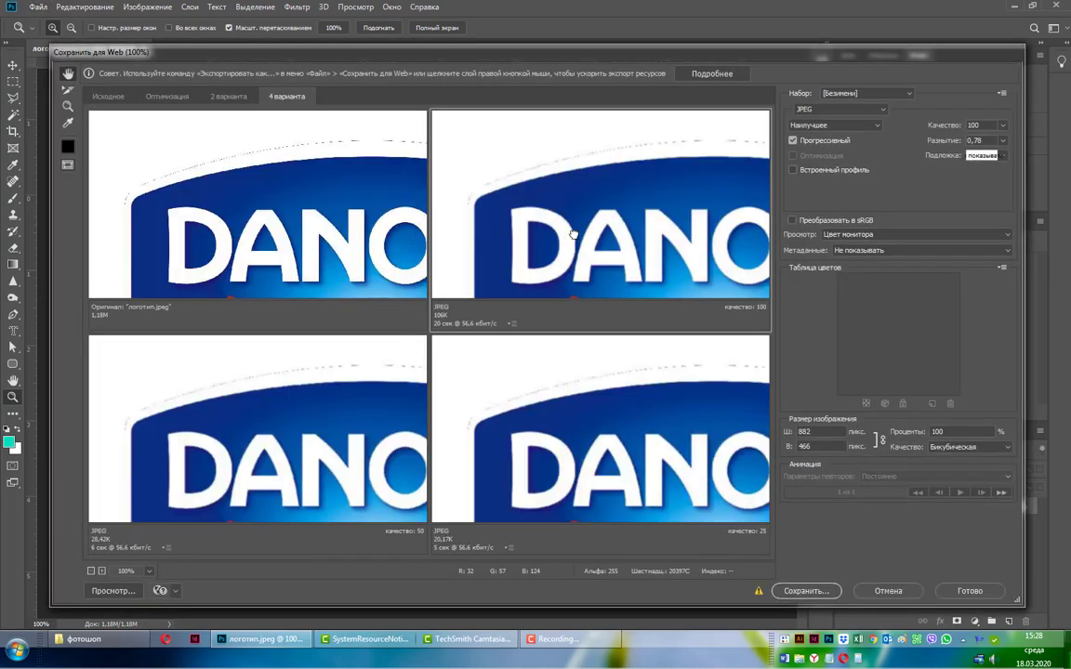
- Magnify the four variants to 300% and compare the sharpness of the letter N with the original
left_click_drag(626, 185, 563, 209)
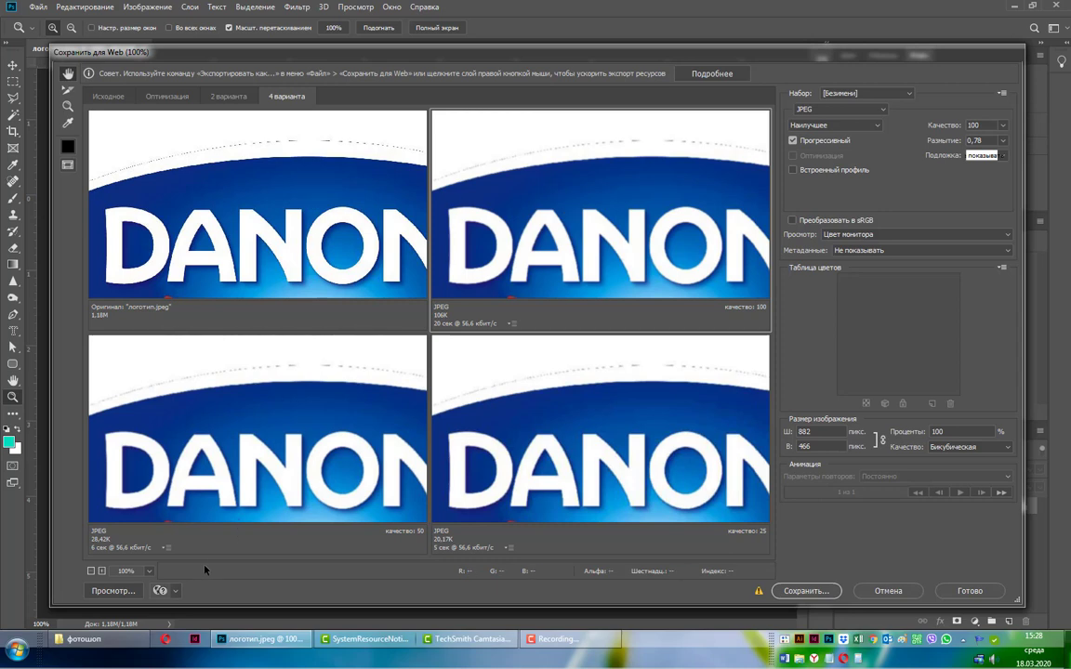
left_click(148, 571)
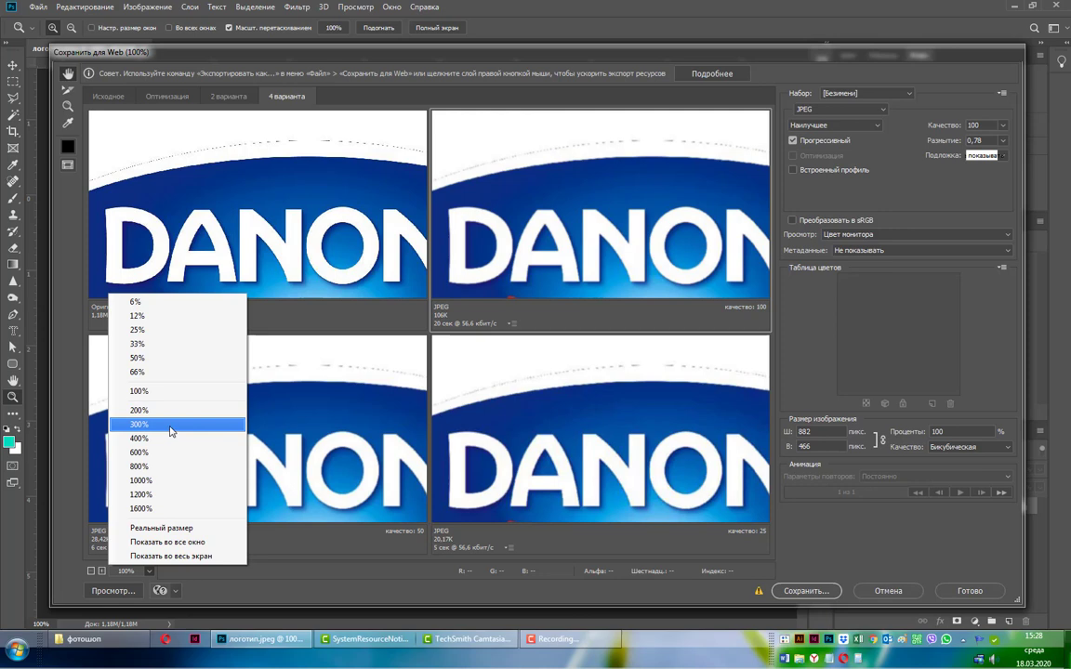
left_click(170, 427)
left_click_drag(289, 210, 191, 222)
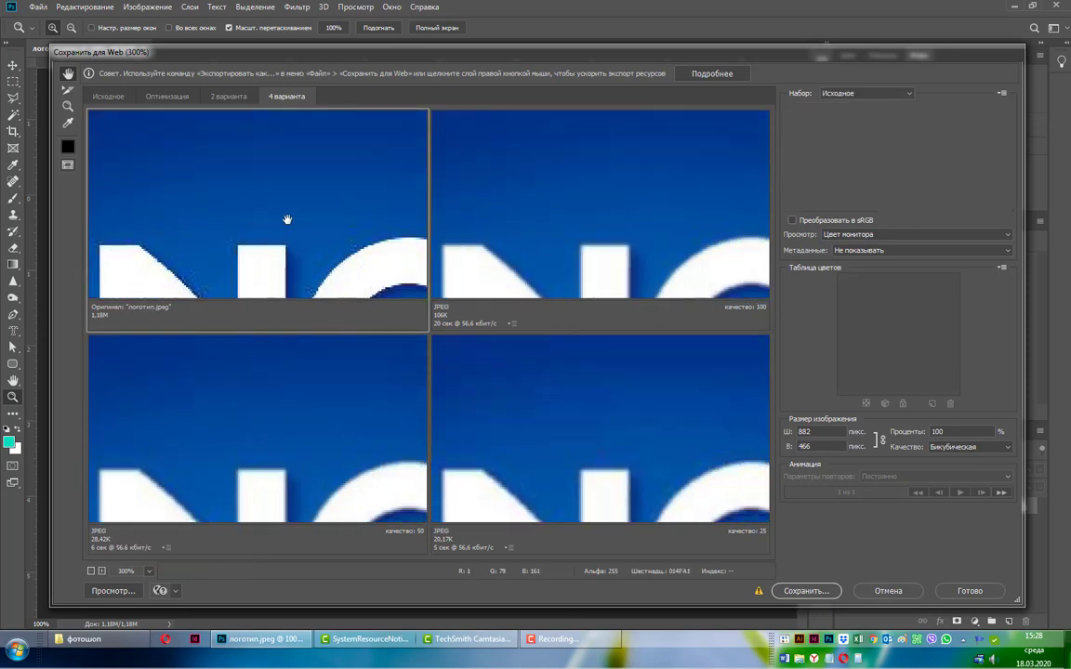
left_click_drag(288, 220, 258, 185)
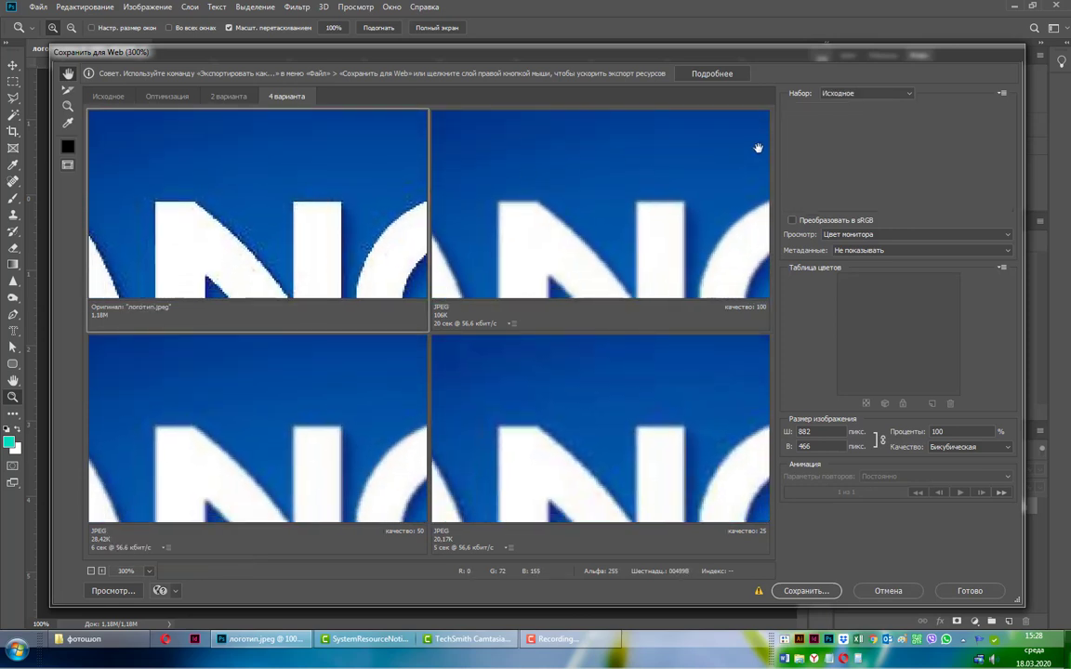
- Remove the blur from the JPEG variant with quality 100, then set its blur to 0.26
left_click(542, 193)
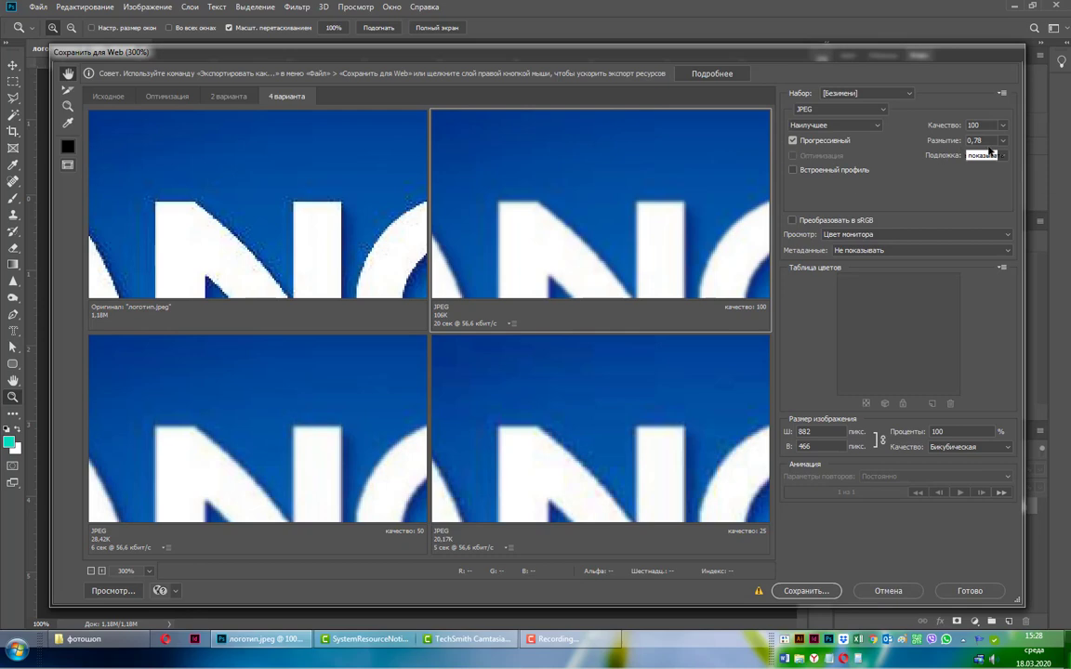
left_click(1002, 142)
left_click_drag(965, 157, 933, 163)
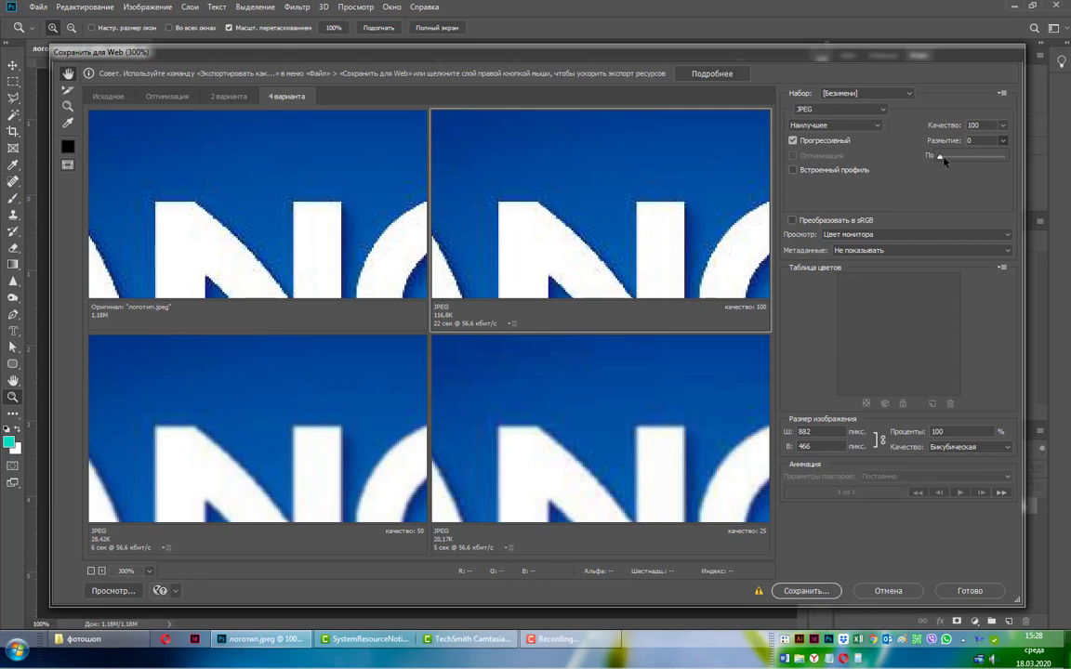
left_click_drag(941, 157, 948, 158)
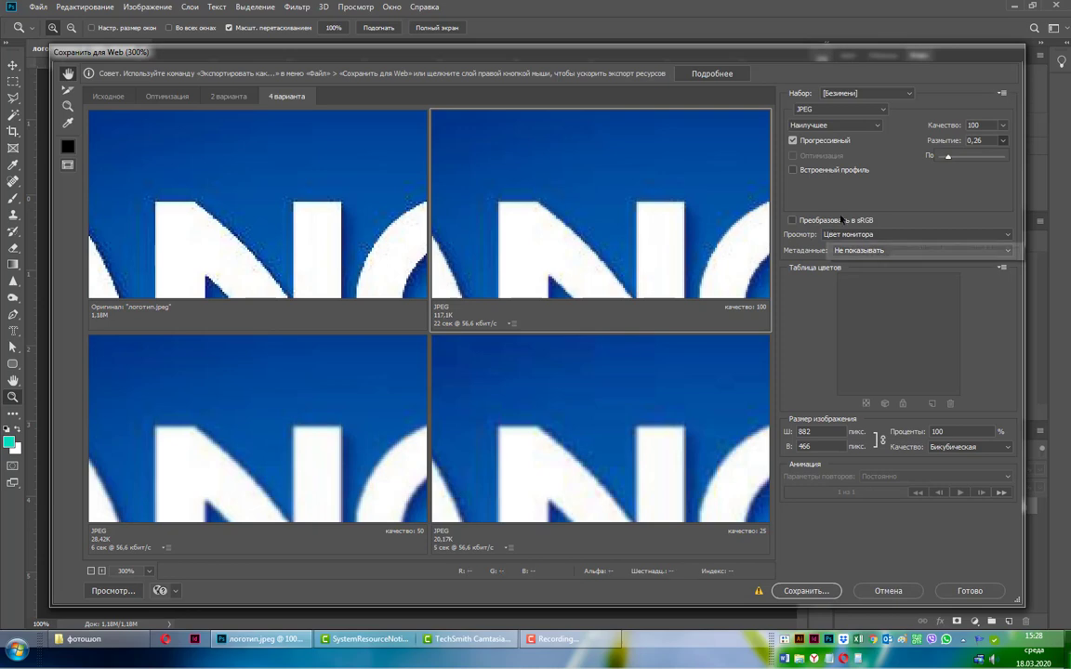
- Raise the blur of the JPEG variant with quality 100 to 0.36 and compare the edges of the letter O with the original
left_click_drag(948, 158, 952, 160)
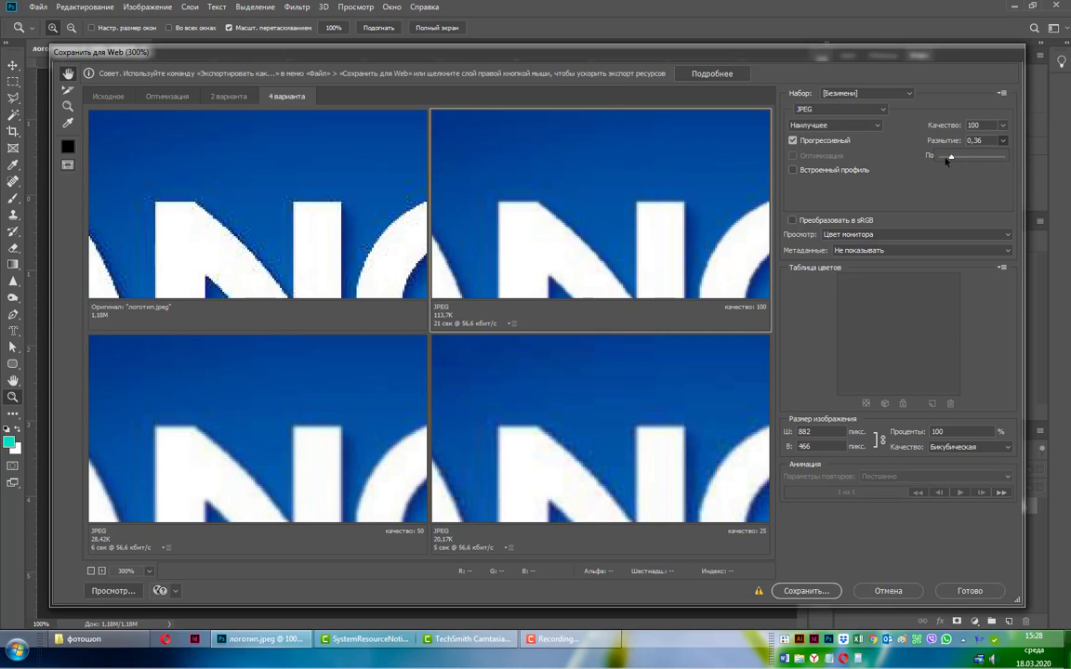
left_click(604, 166)
left_click_drag(604, 167, 592, 249)
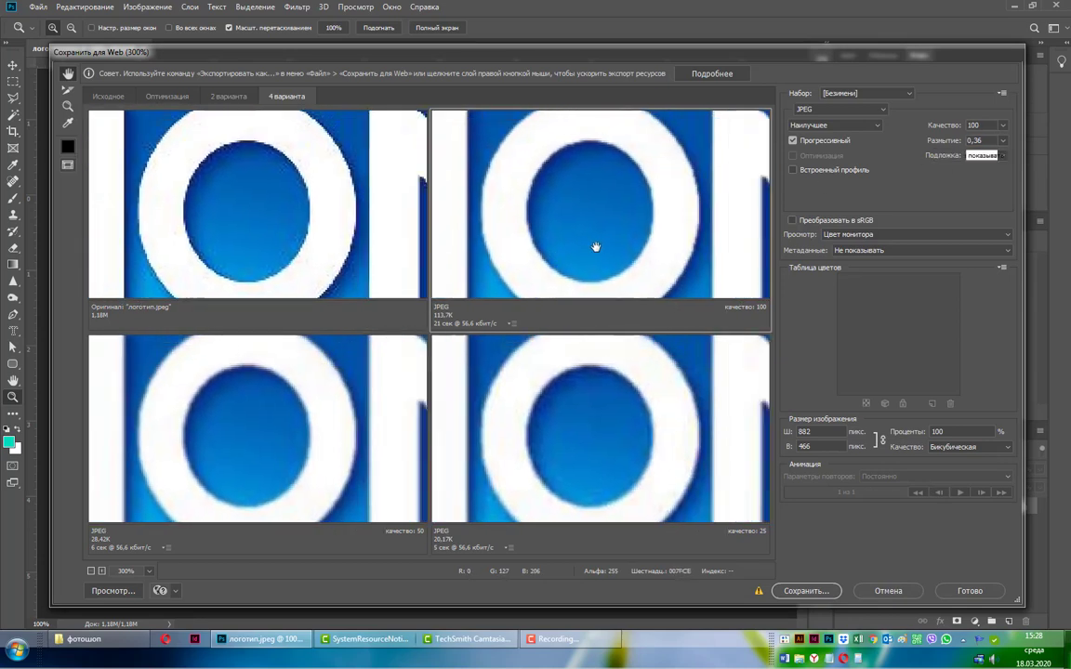
- Return the previews to 100% and set the image width to 300 pixels with proportions kept
left_click(149, 571)
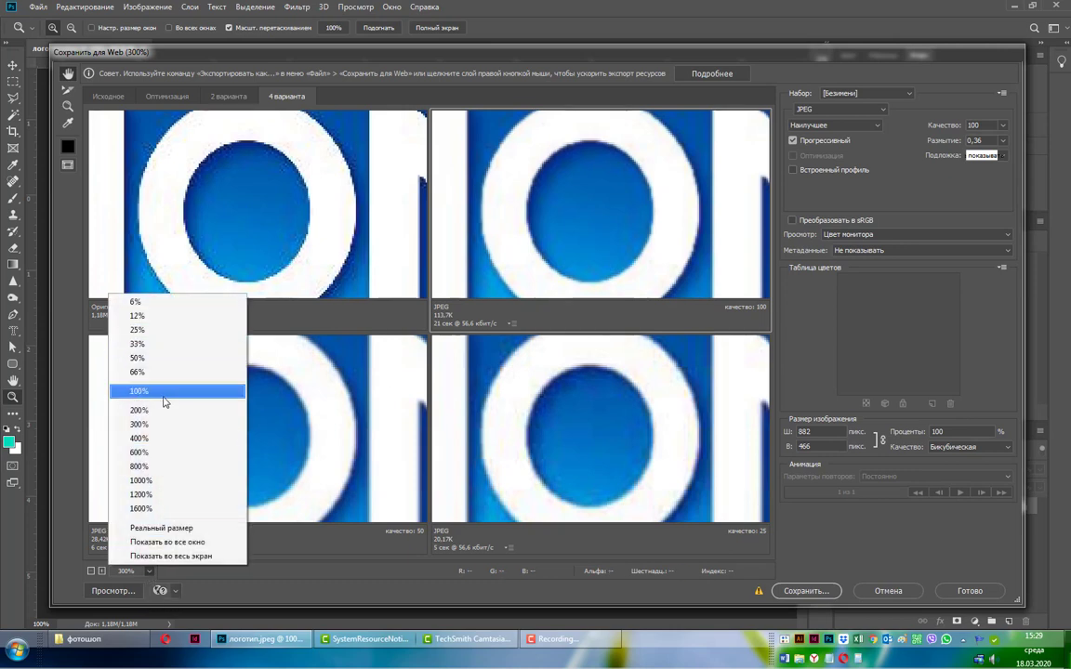
left_click(165, 399)
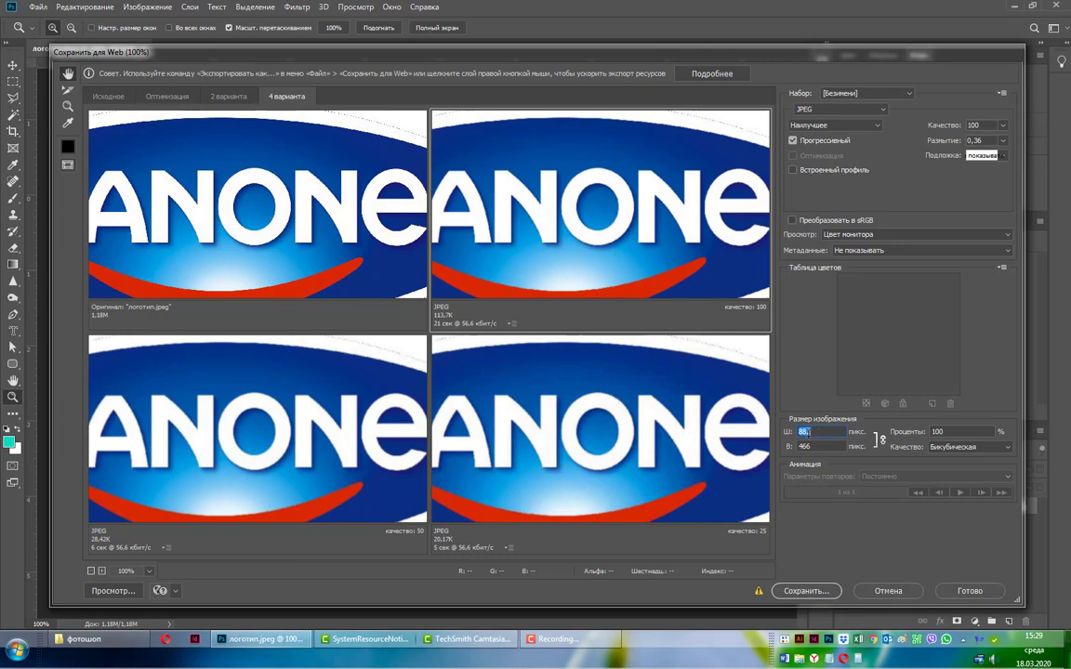
double_click(821, 433)
type("300")
key("Tab")
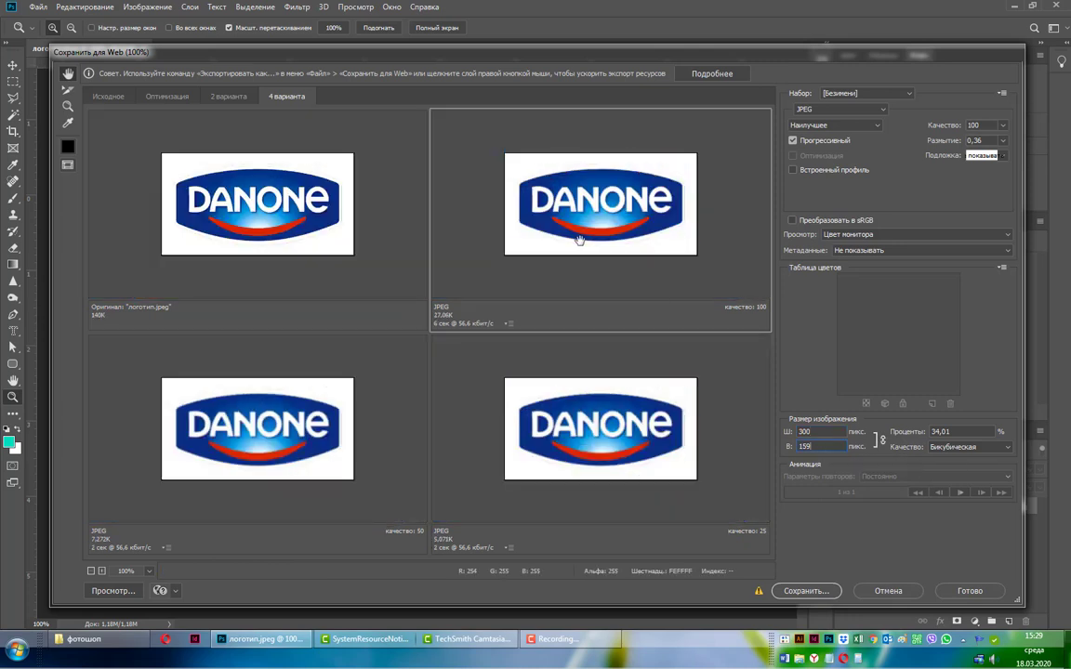
- Compare the resized variants at 300% magnification and set the blur of the JPEG variant with quality 100 to 0.26
key("ctrl+plus")
key("ctrl+plus")
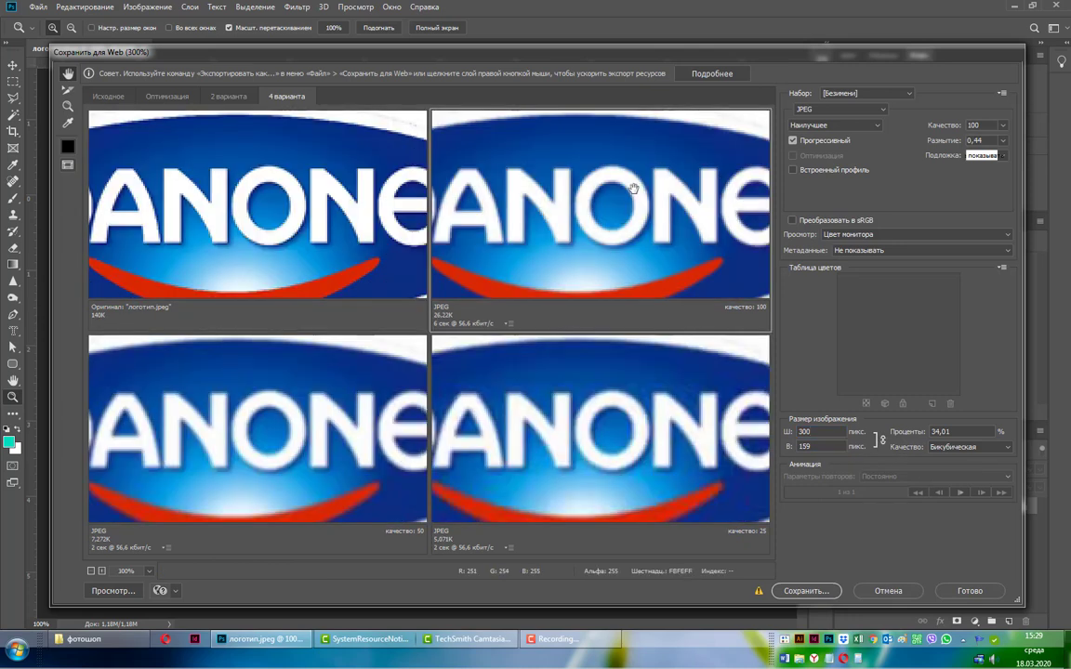
left_click(1002, 140)
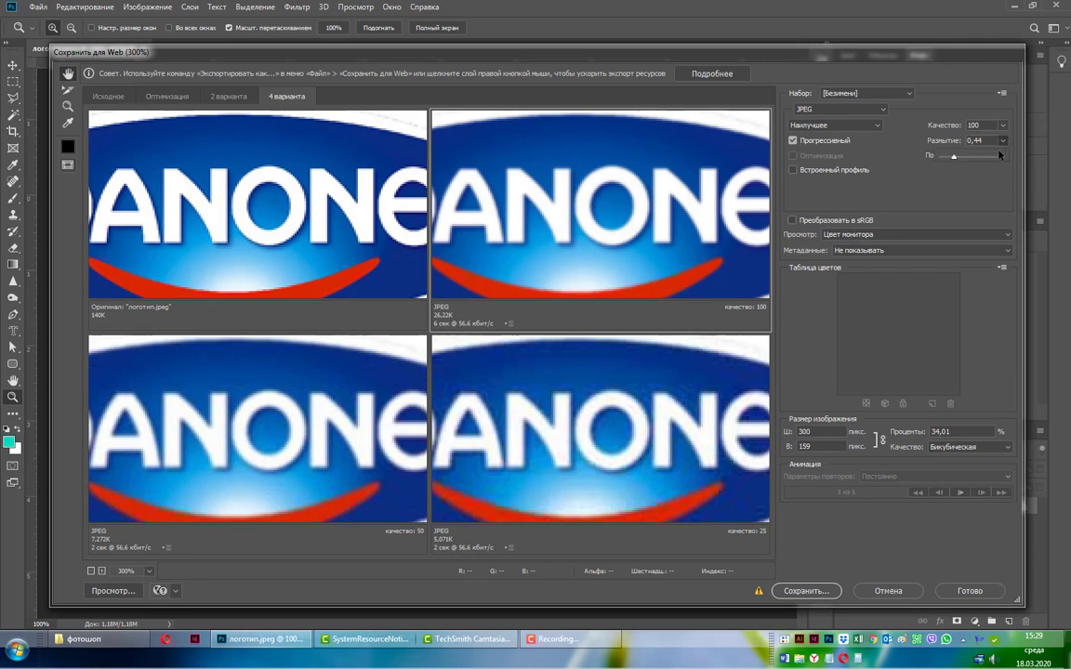
left_click_drag(952, 156, 948, 160)
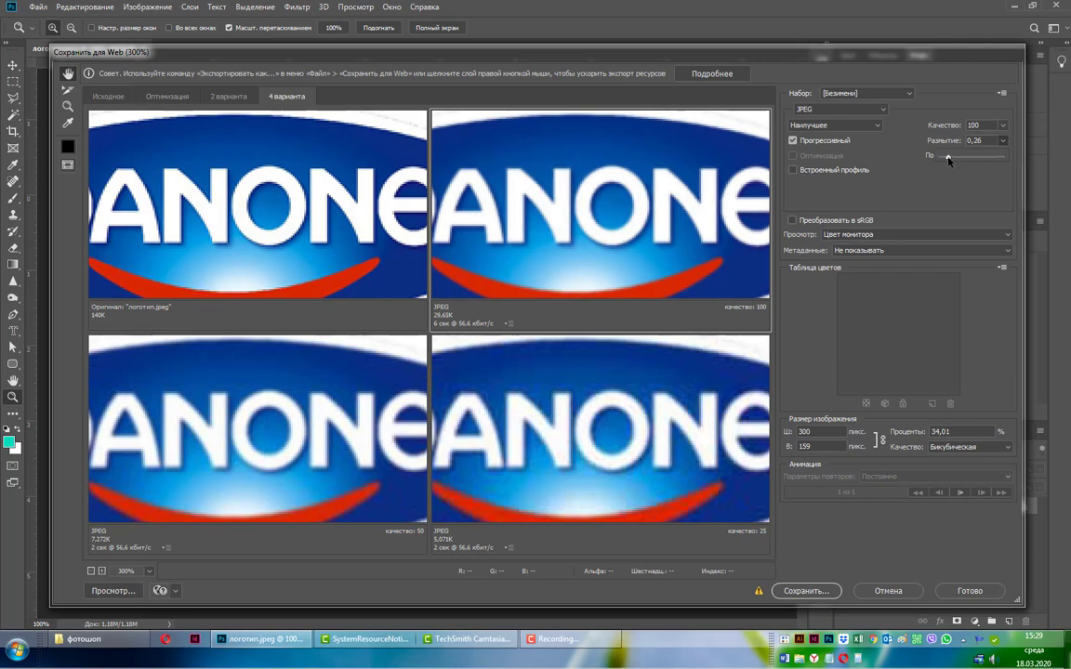